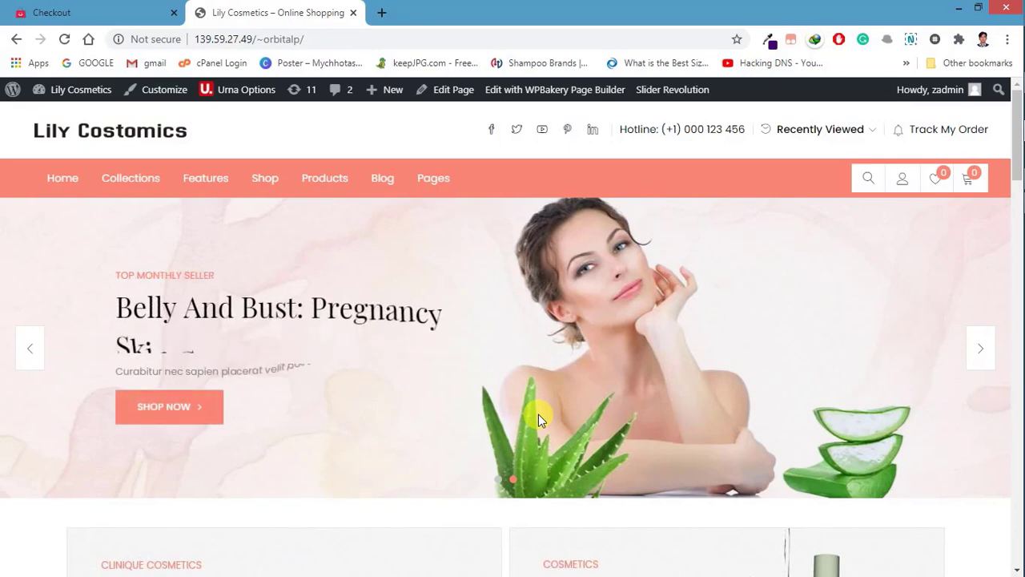
Step: Go to the Dashboard, open Plugins > Add New, and focus the plugin search box
mouse_move(54, 95)
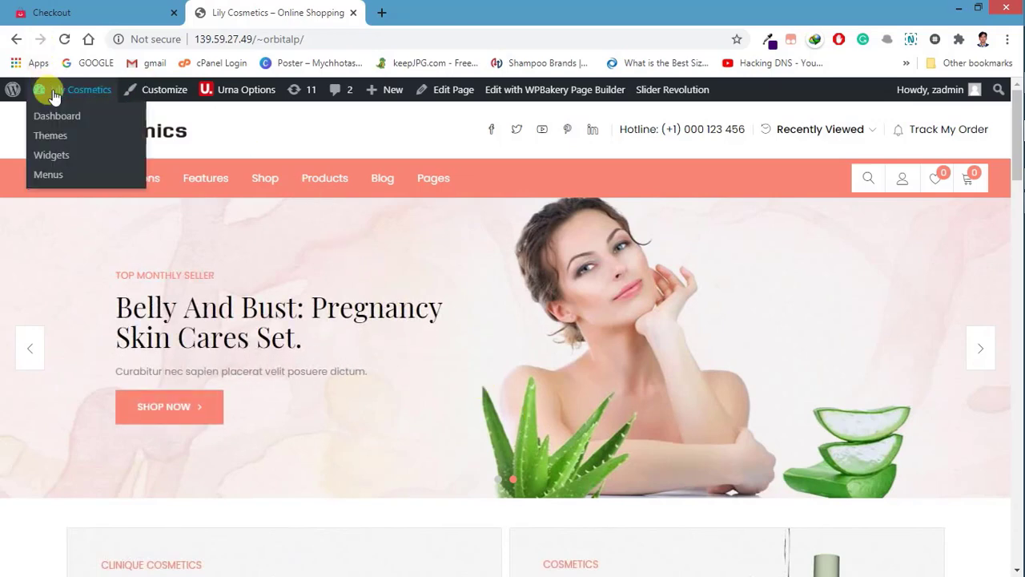
click(50, 115)
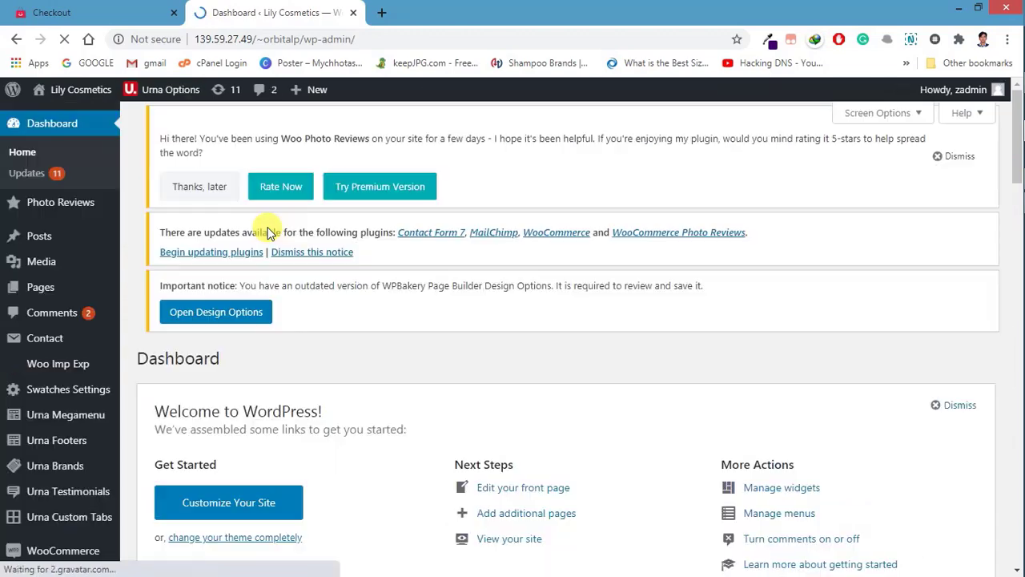
scroll(259, 243, down, 4)
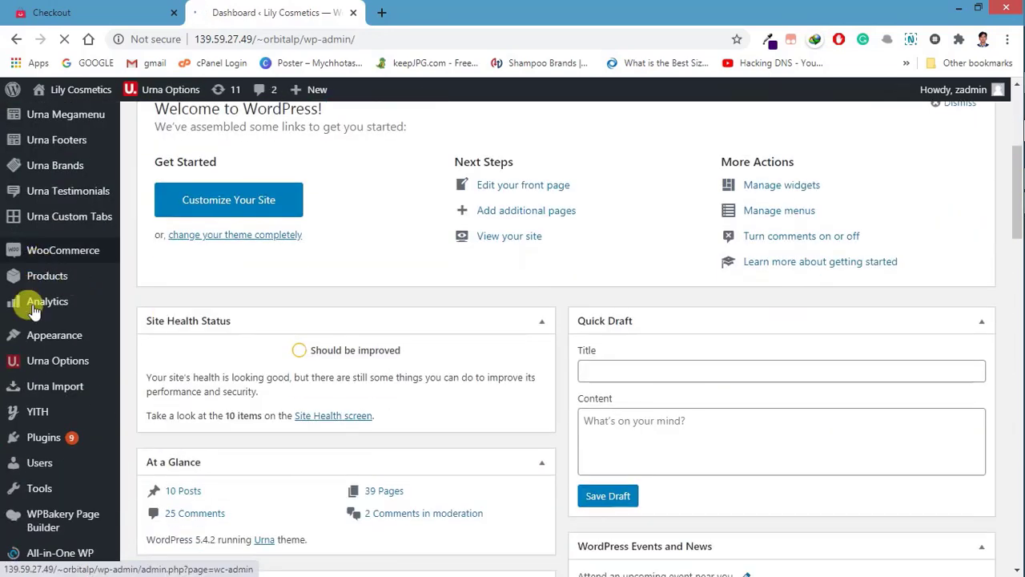
mouse_move(40, 436)
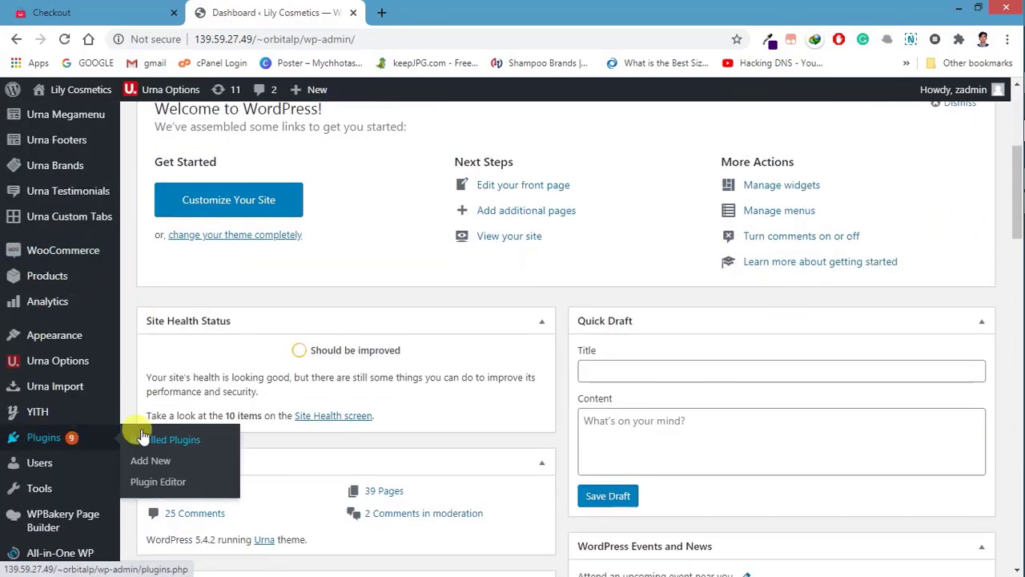
click(146, 462)
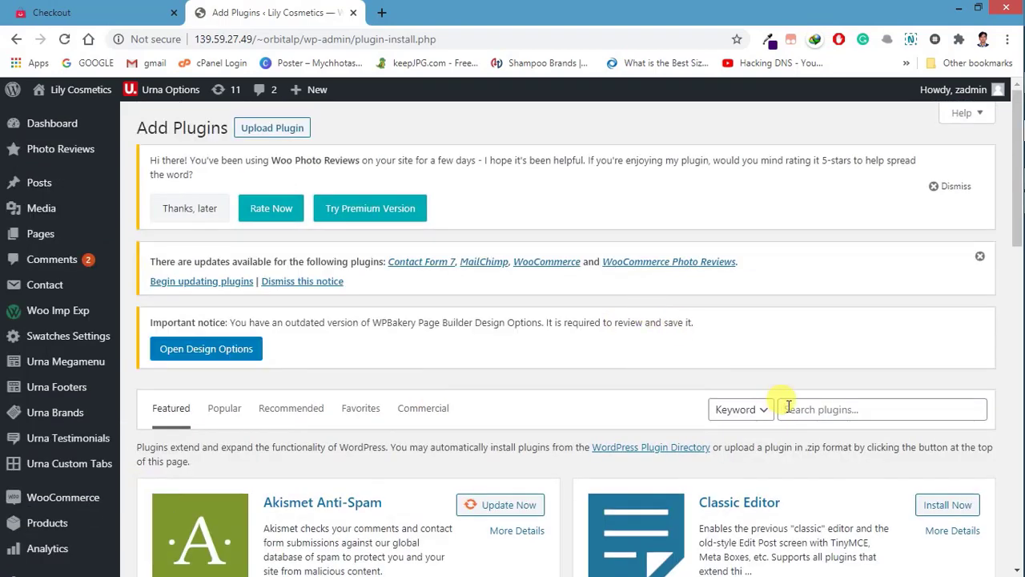
click(789, 408)
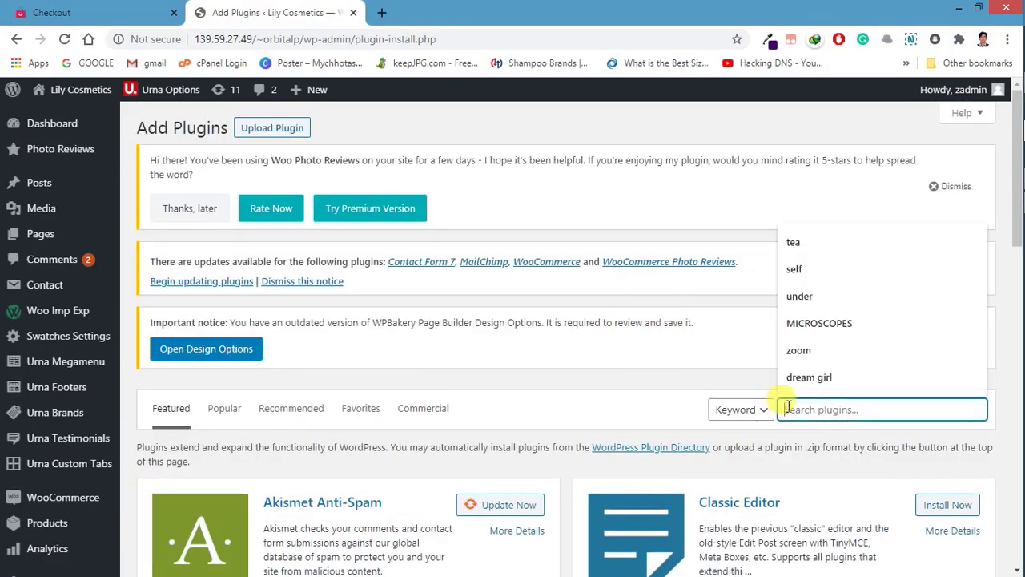
Step: Search the plugin directory for 'upi payment' using the suggested term
text(upi)
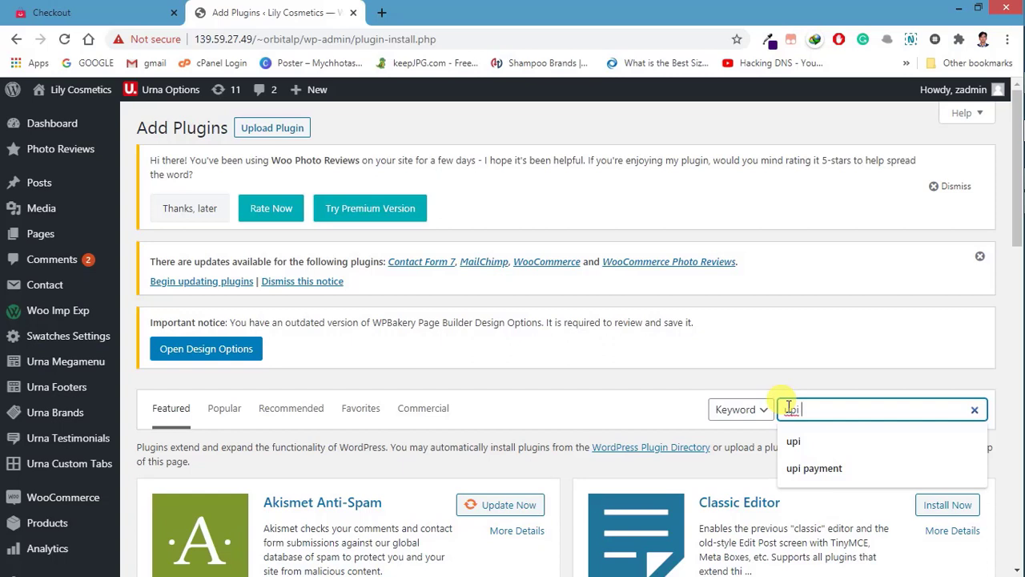
key(Down)
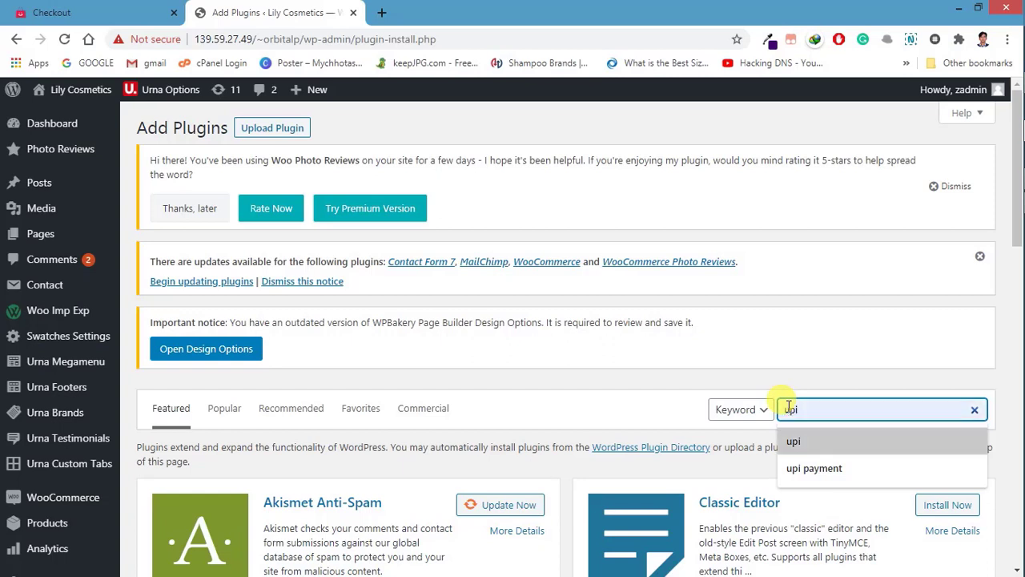
key(Return)
click(789, 408)
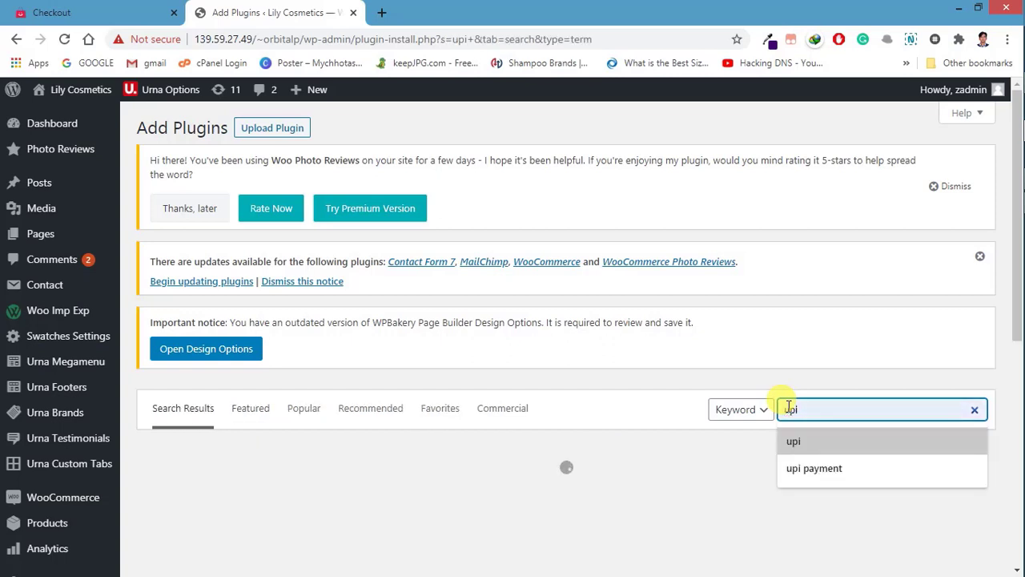
key(Down)
key(Down)
key(Return)
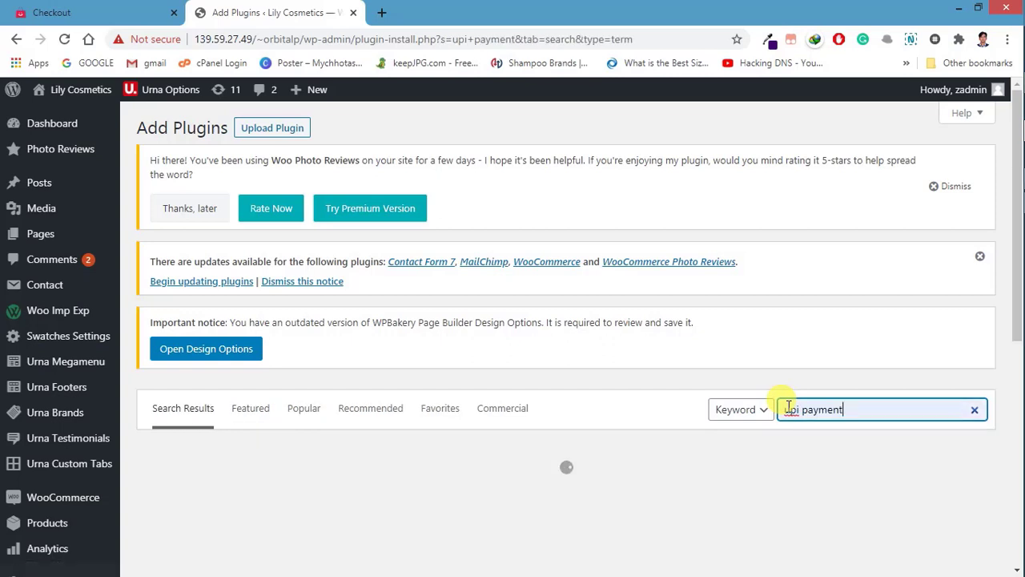
Step: Browse the 16 results, noting when UPI QR Code Payment for WooCommerce was last updated
scroll(499, 508, down, 1)
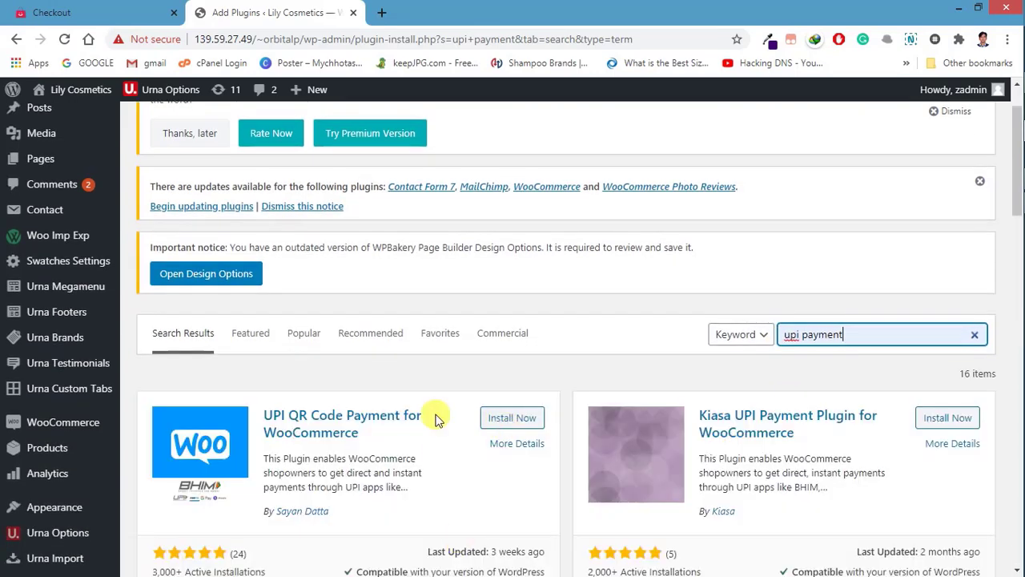
scroll(432, 421, down, 1)
scroll(433, 421, down, 2)
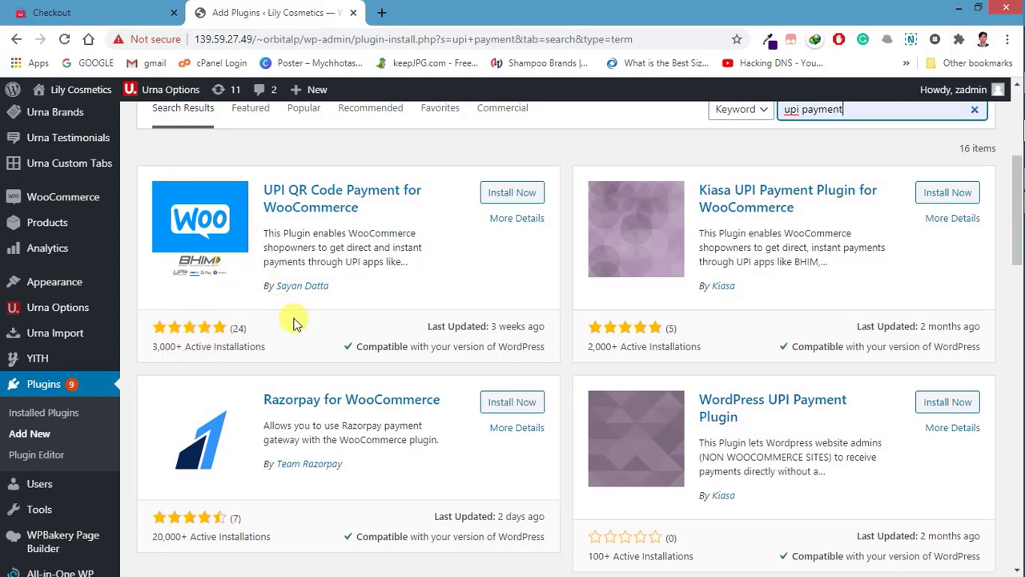
triple_click(494, 325)
click(446, 324)
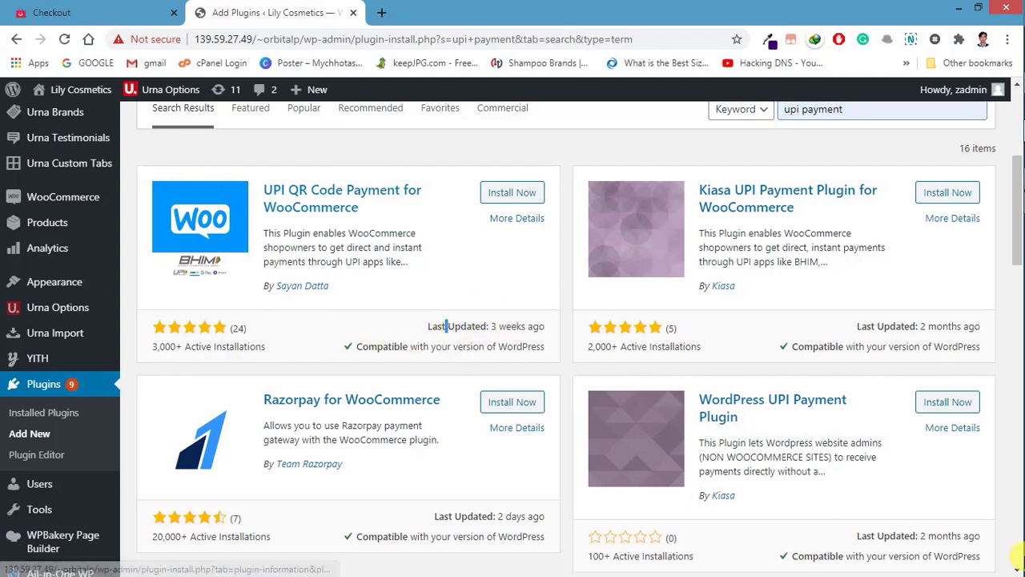
mouse_move(1007, 558)
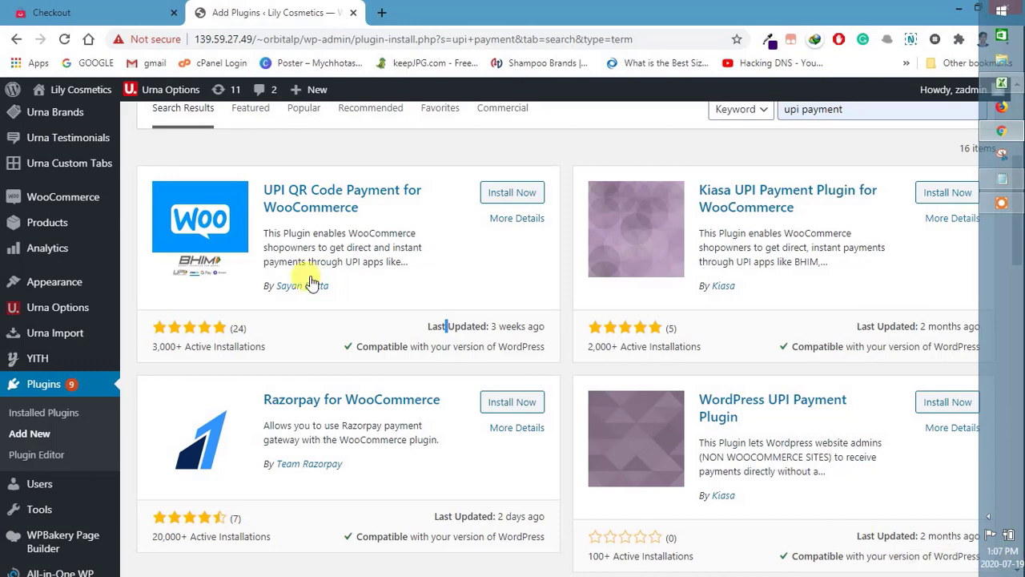
scroll(267, 303, down, 3)
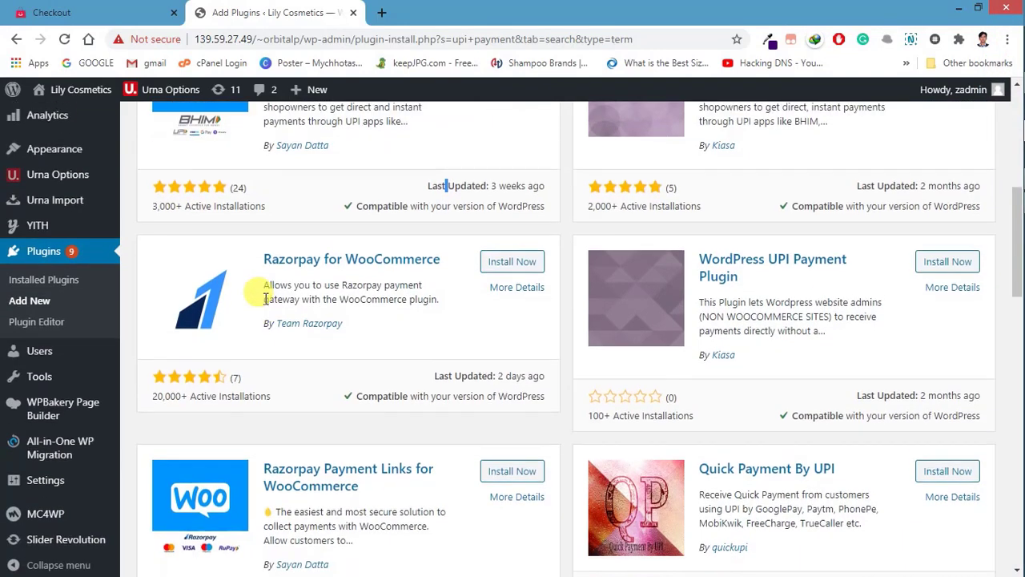
scroll(267, 302, up, 4)
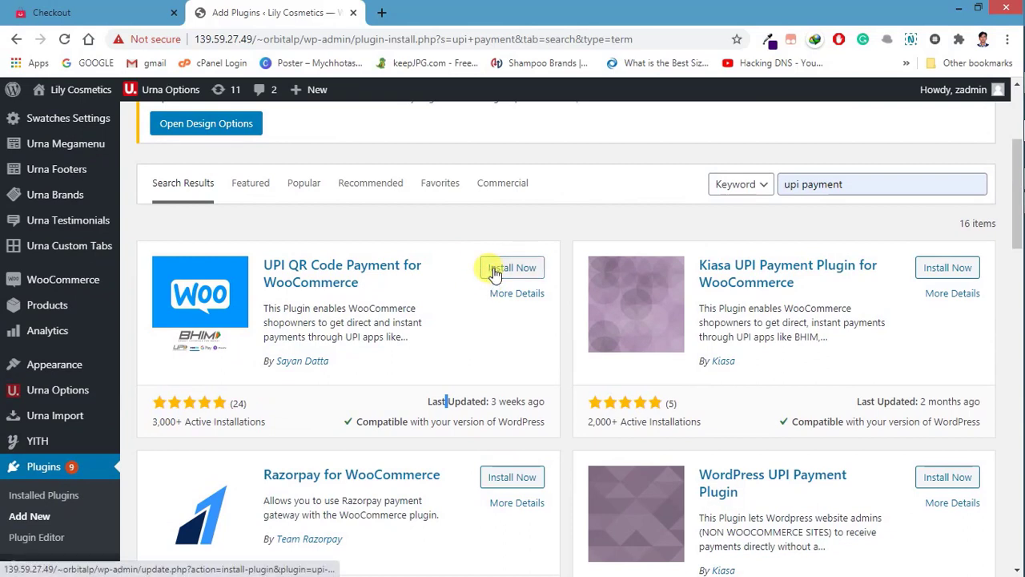
Step: Install and activate UPI QR Code Payment for WooCommerce from its search result card
click(494, 275)
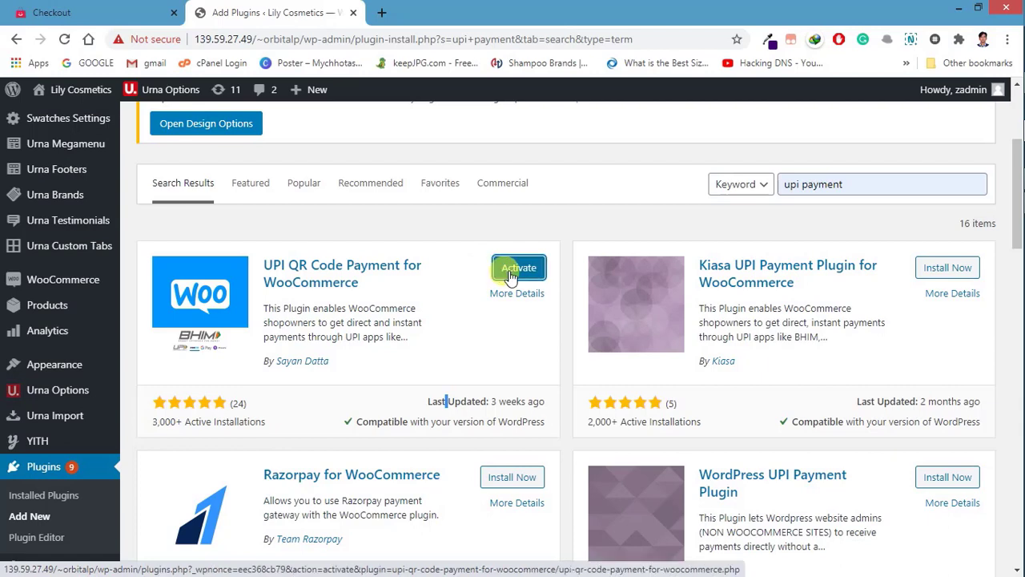
click(511, 275)
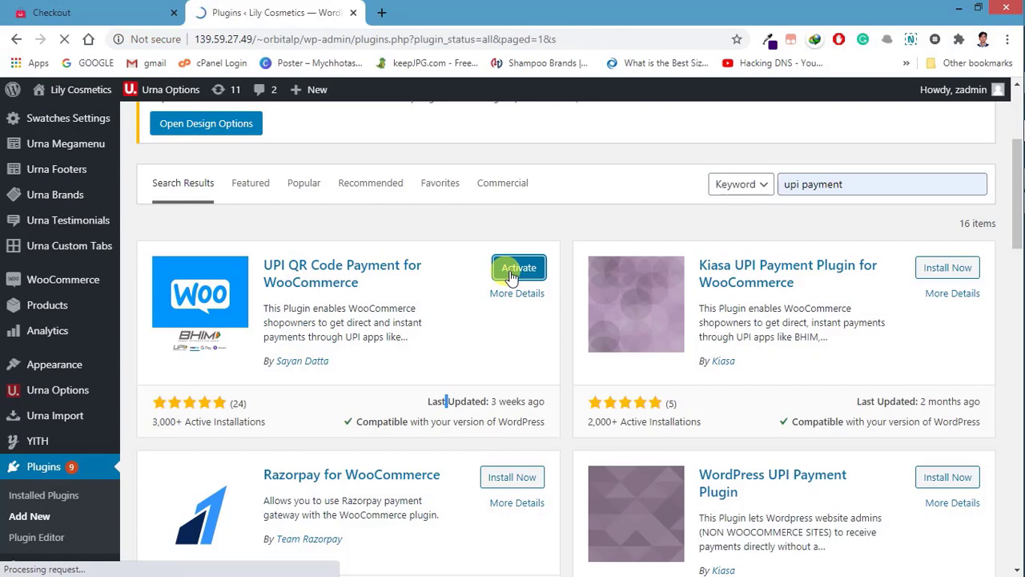
scroll(503, 275, down, 4)
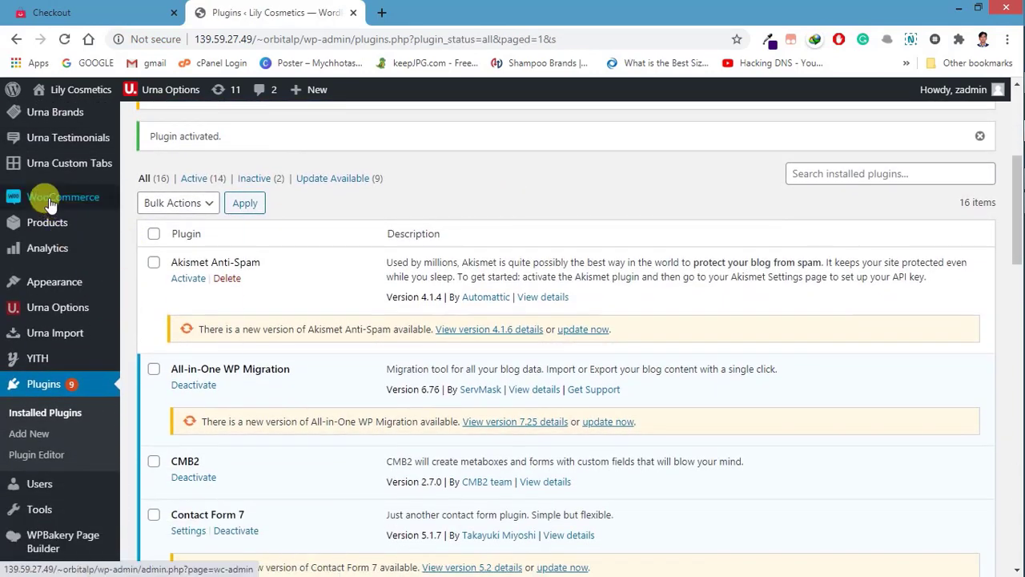
mouse_move(50, 204)
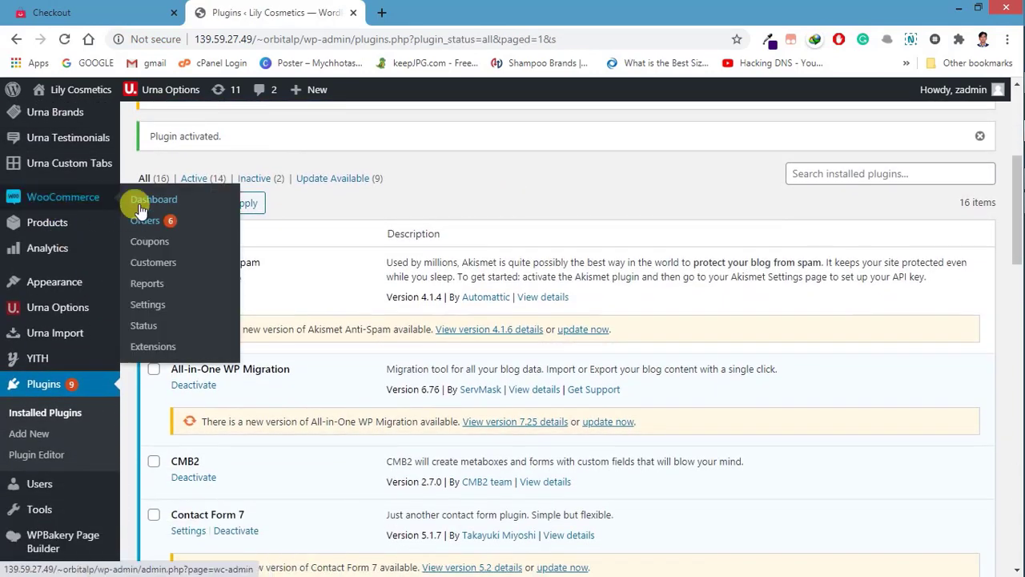
Step: Open WooCommerce Settings > Payments and scroll to the enabled UPI QR Code method
click(142, 311)
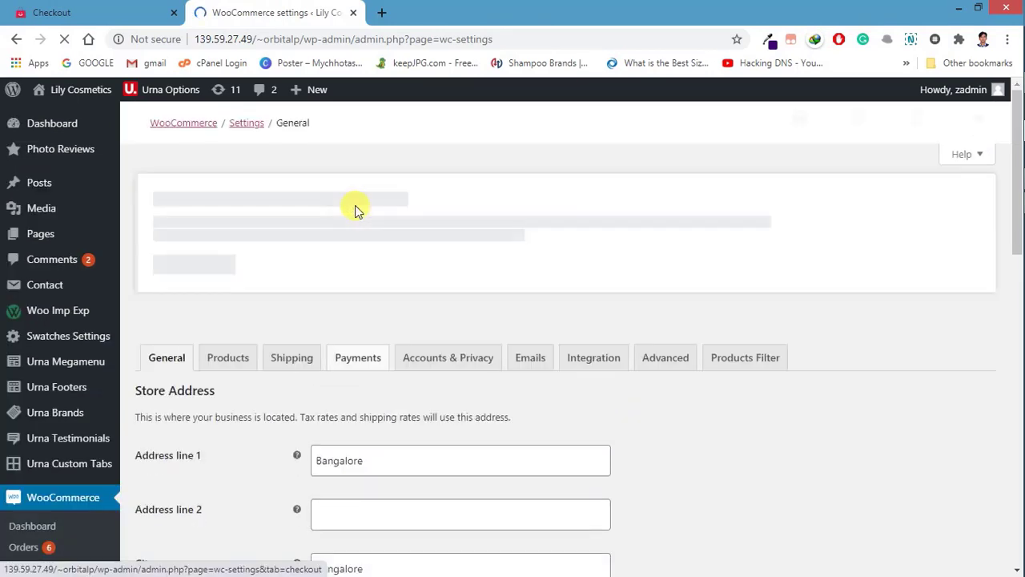
click(350, 368)
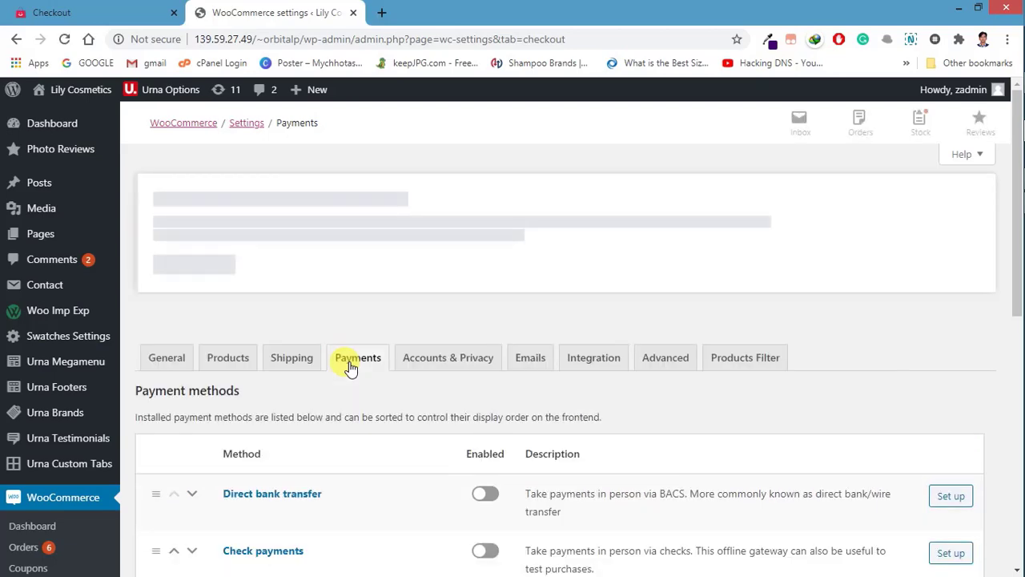
scroll(351, 368, down, 1)
scroll(371, 296, down, 1)
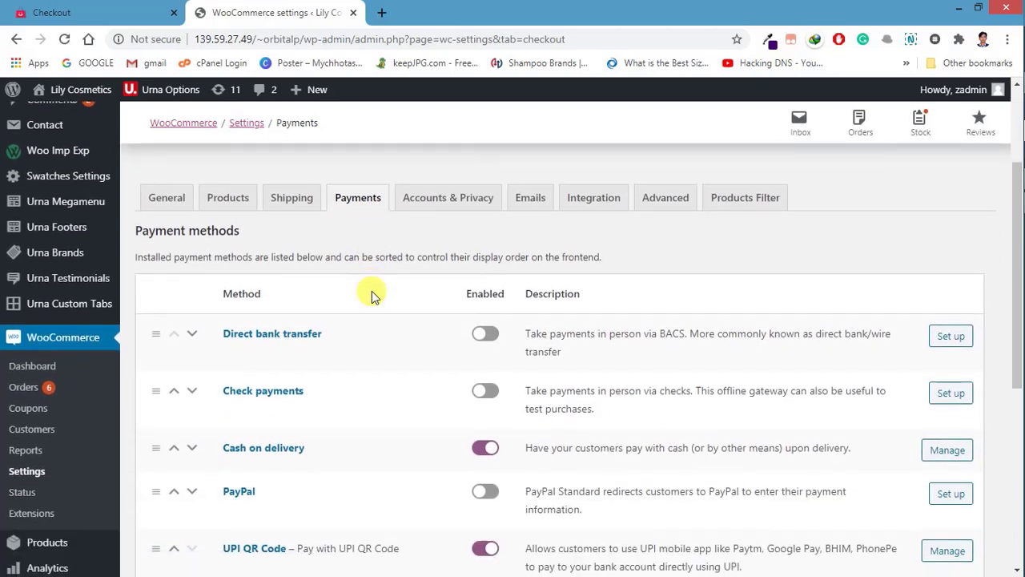
scroll(371, 295, down, 1)
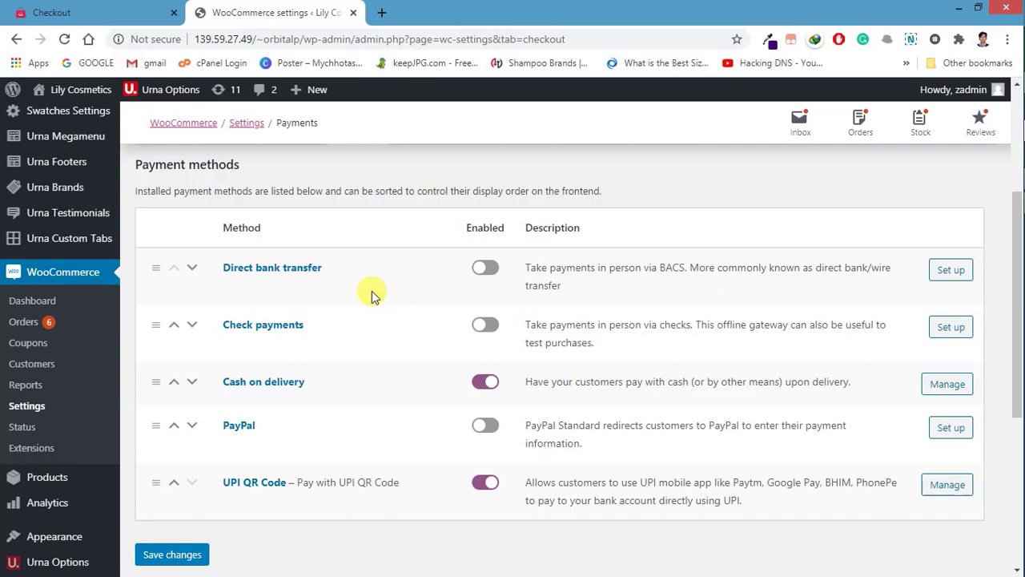
scroll(380, 295, down, 3)
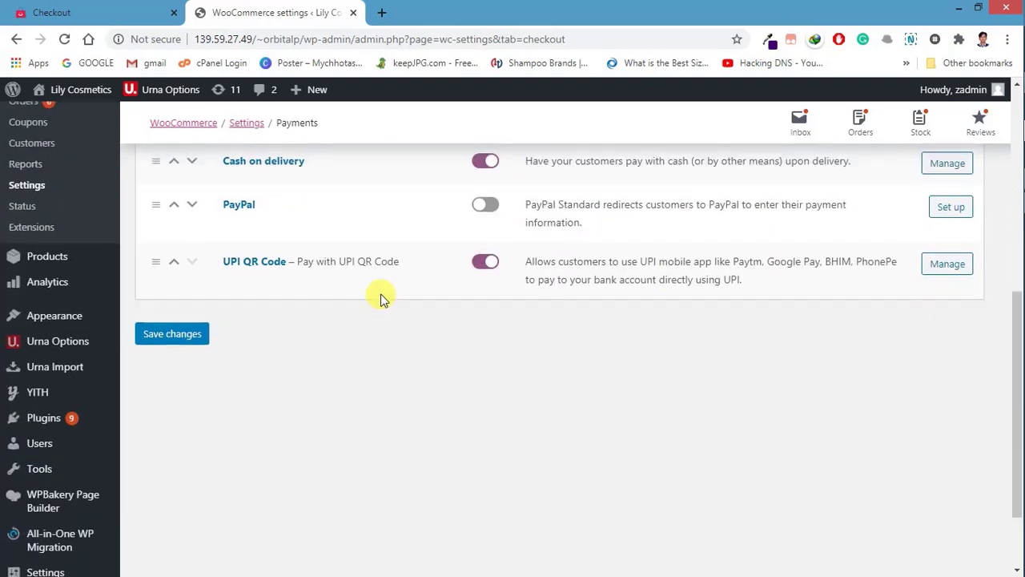
scroll(379, 297, up, 3)
scroll(379, 297, down, 4)
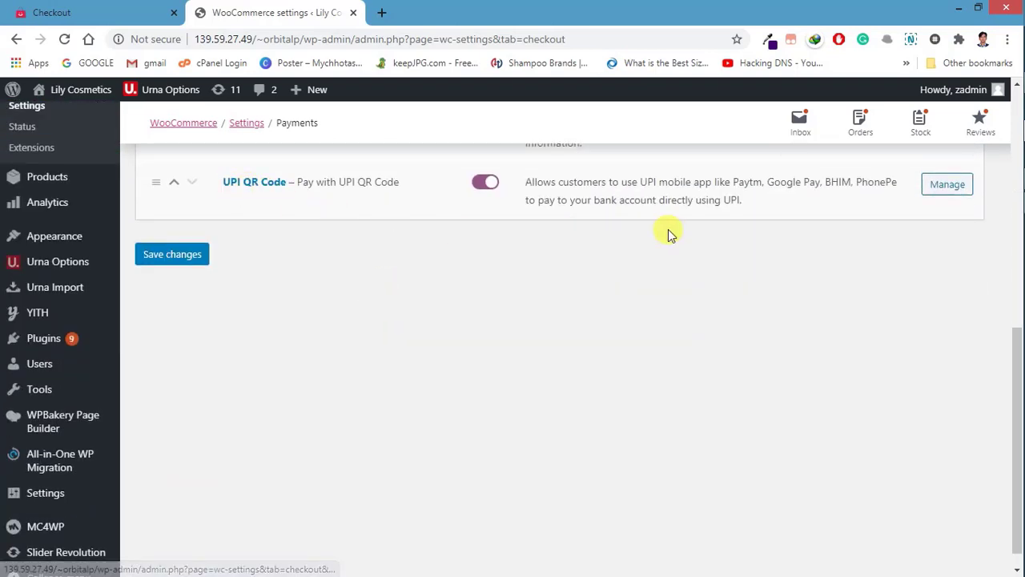
click(946, 186)
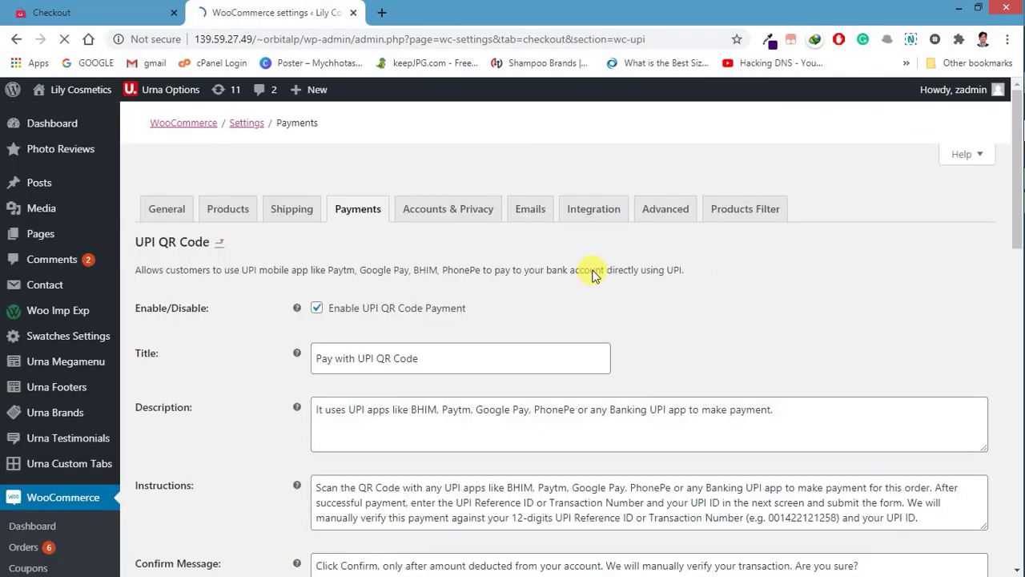
scroll(361, 341, down, 4)
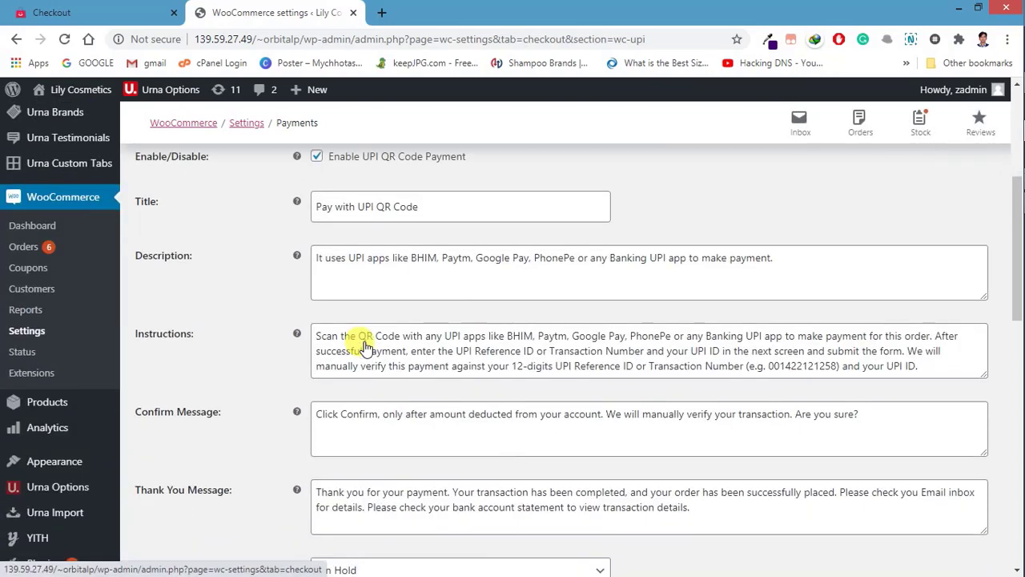
click(404, 208)
triple_click(404, 207)
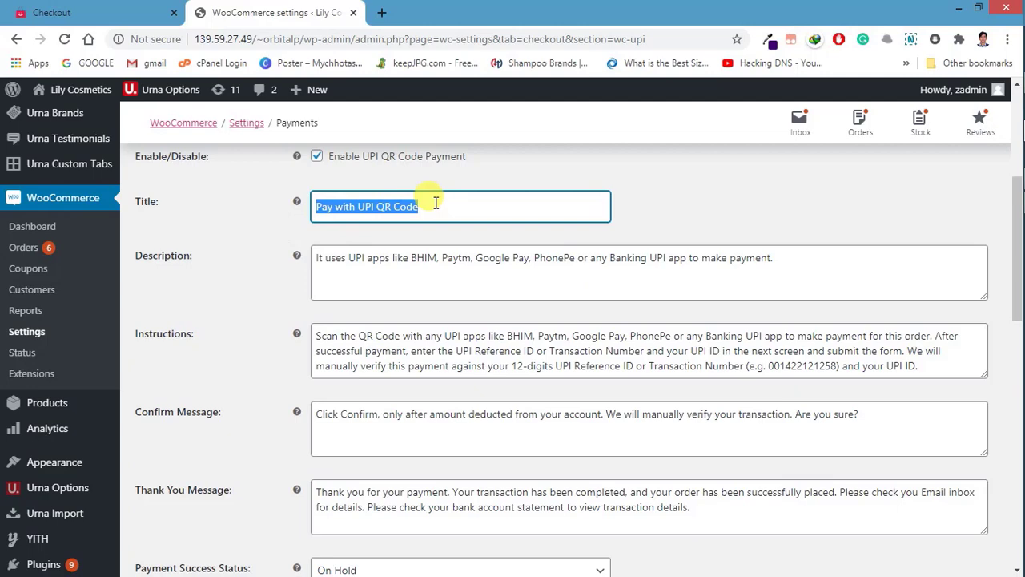
scroll(405, 200, down, 1)
scroll(417, 199, up, 2)
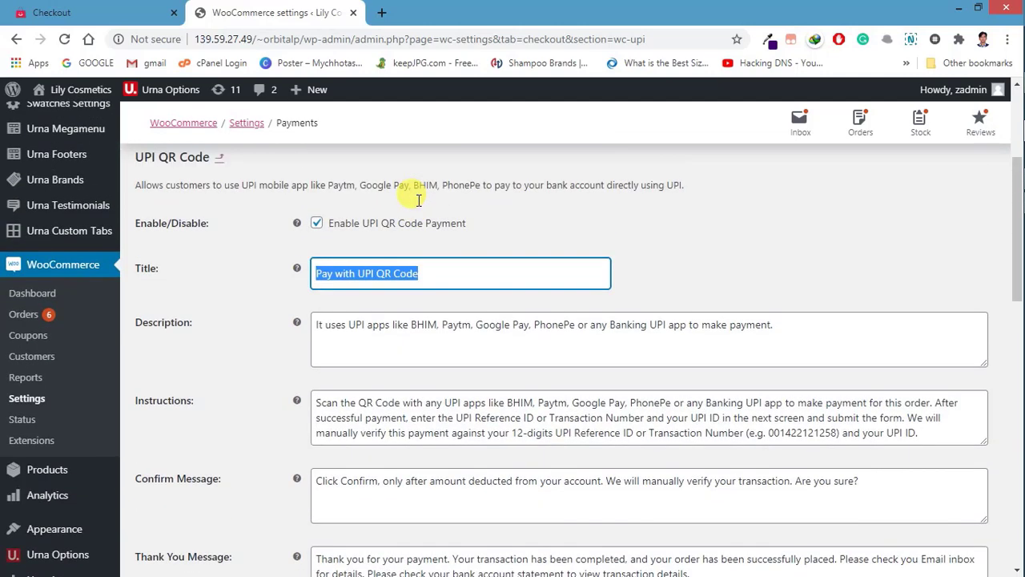
scroll(362, 296, down, 2)
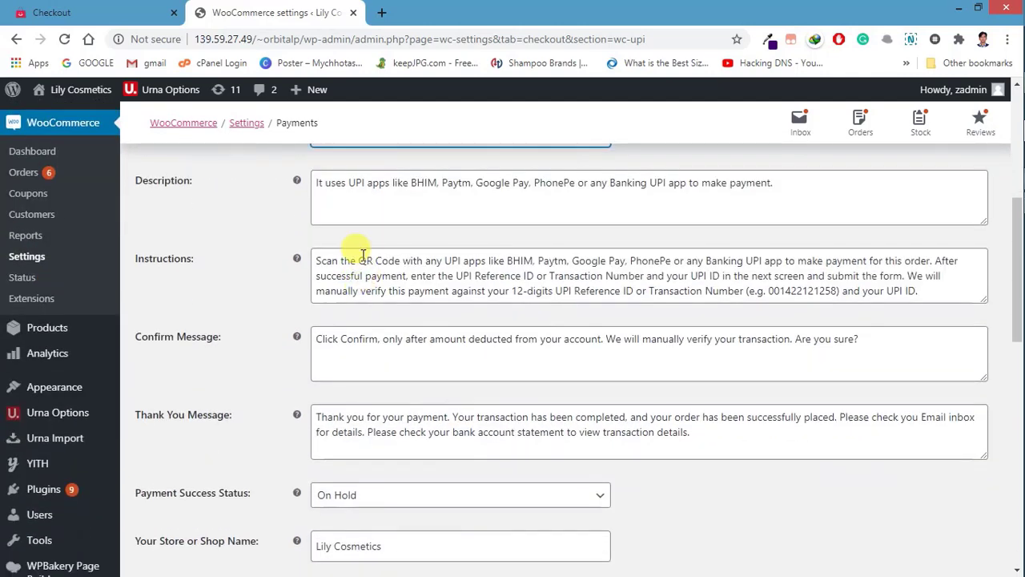
click(339, 189)
scroll(343, 192, up, 2)
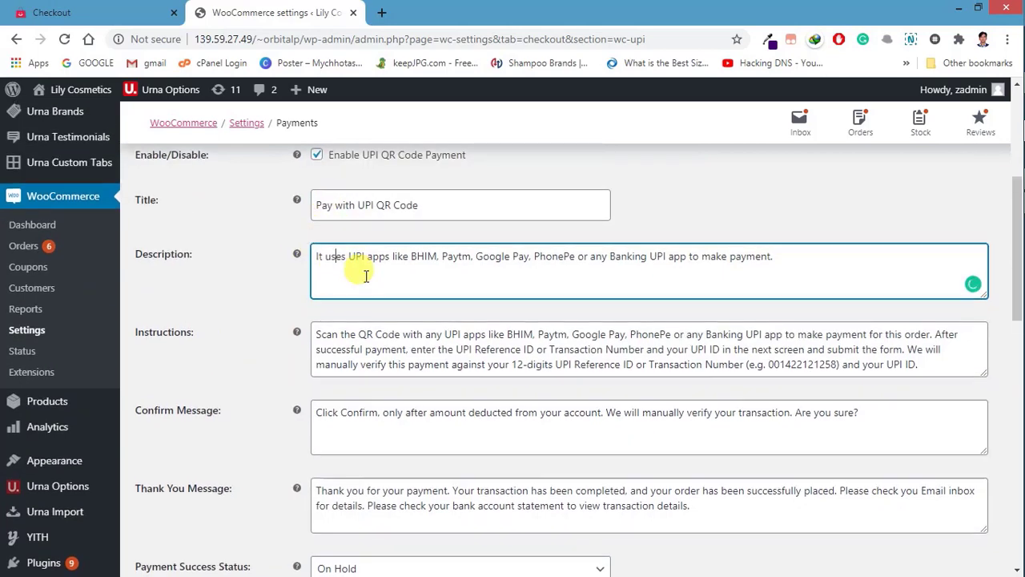
scroll(365, 270, down, 2)
triple_click(321, 186)
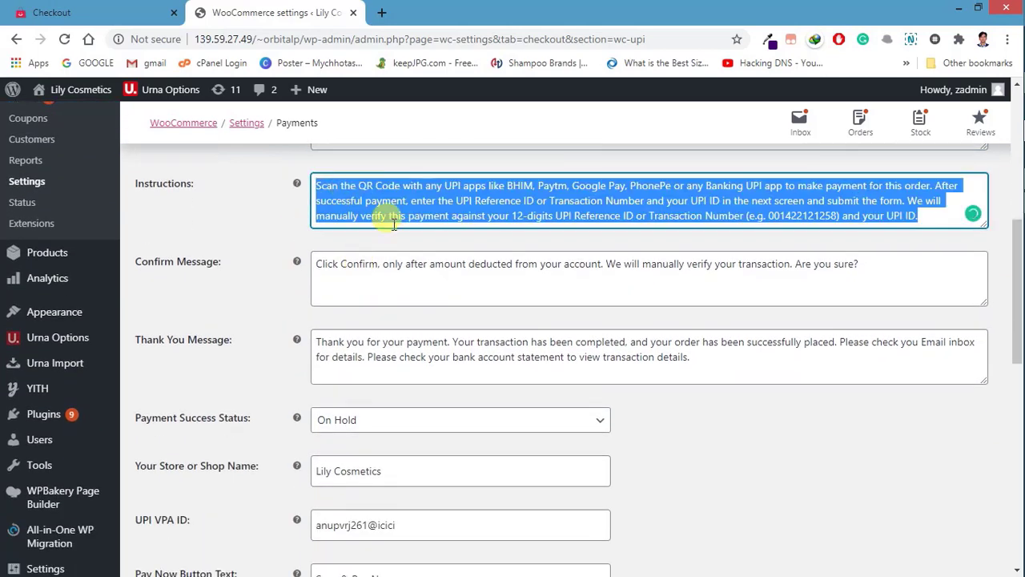
scroll(389, 220, down, 1)
scroll(393, 224, up, 2)
scroll(377, 257, down, 2)
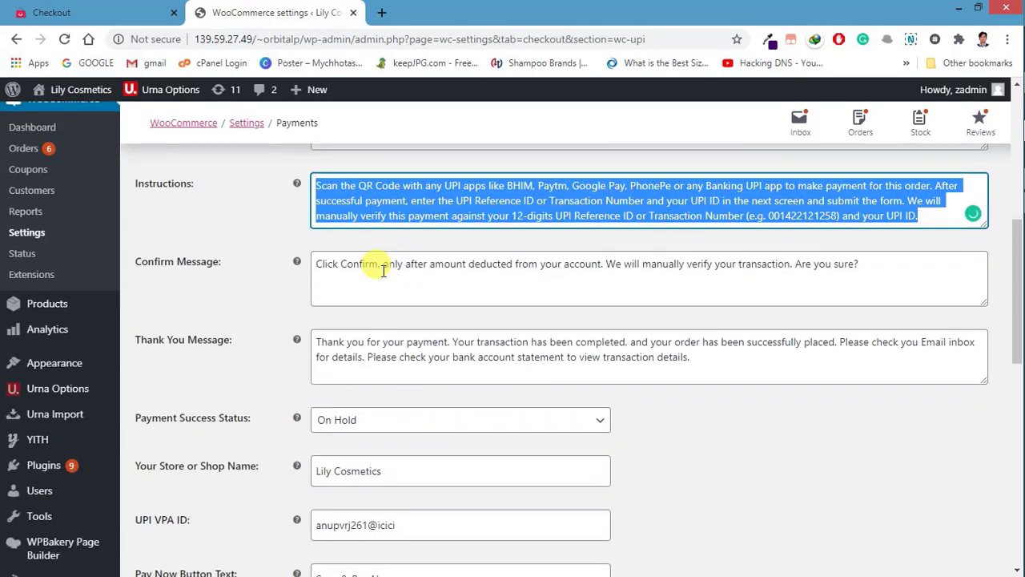
double_click(385, 271)
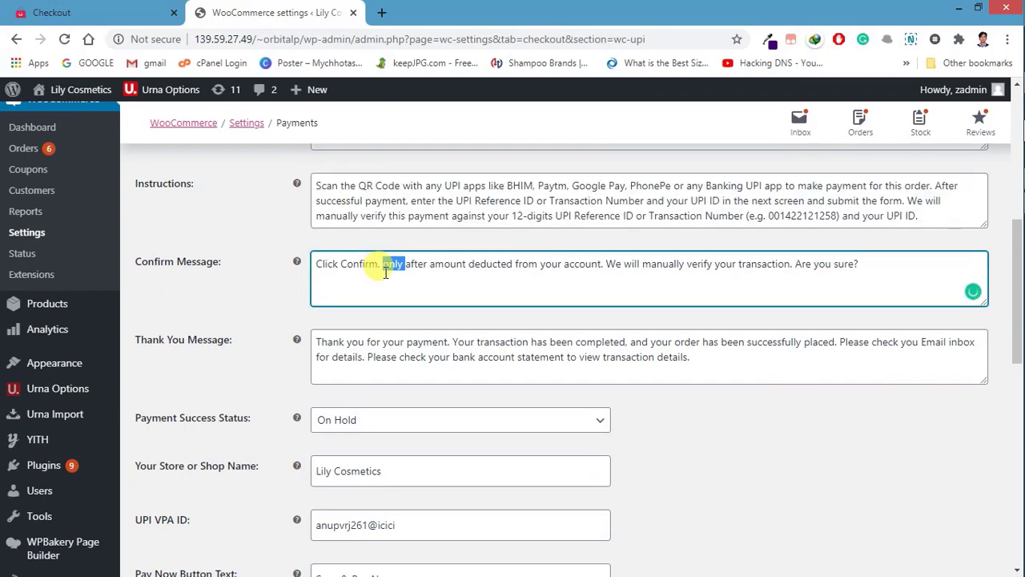
scroll(385, 271, down, 2)
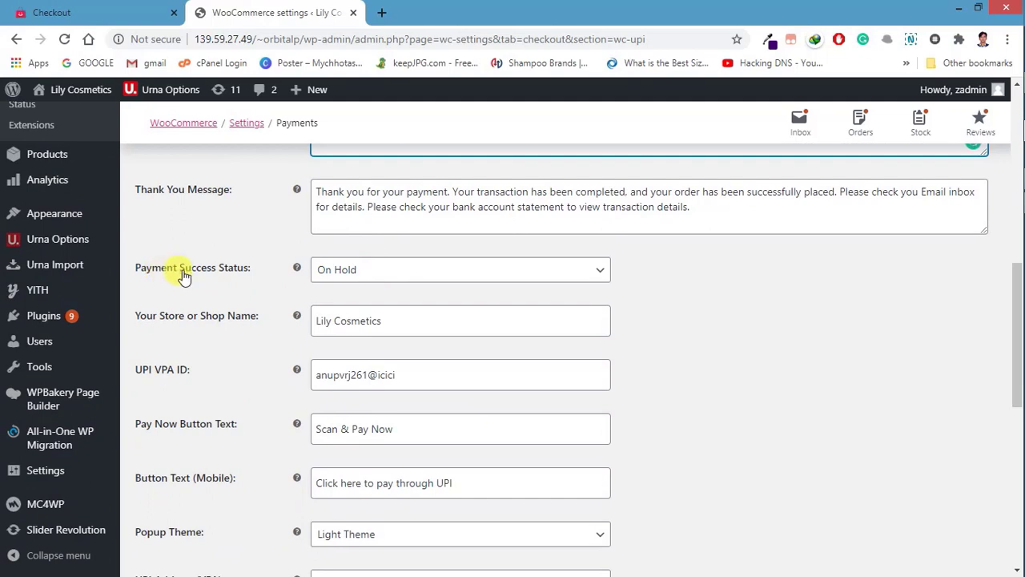
click(356, 271)
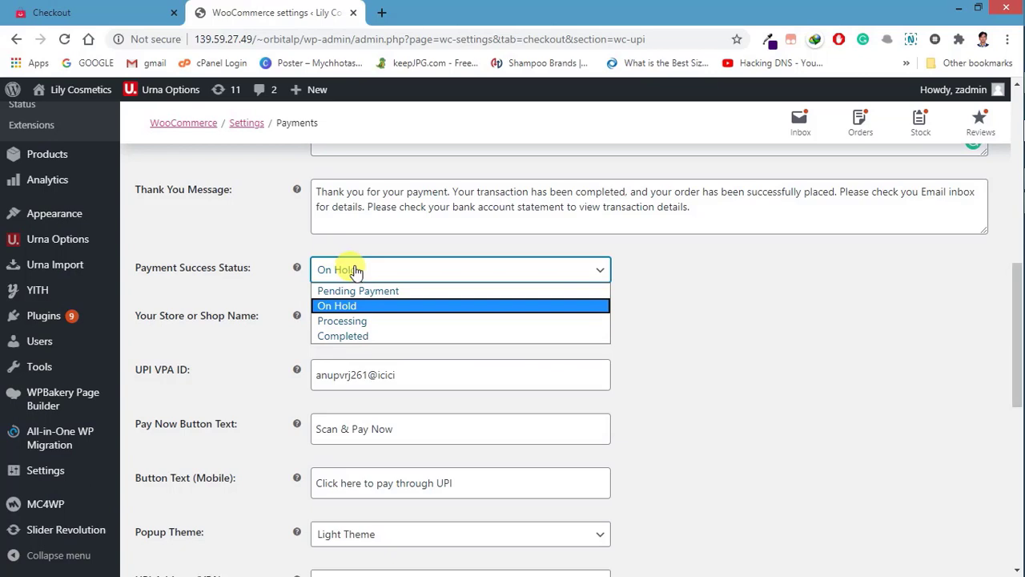
click(355, 270)
click(352, 269)
click(336, 309)
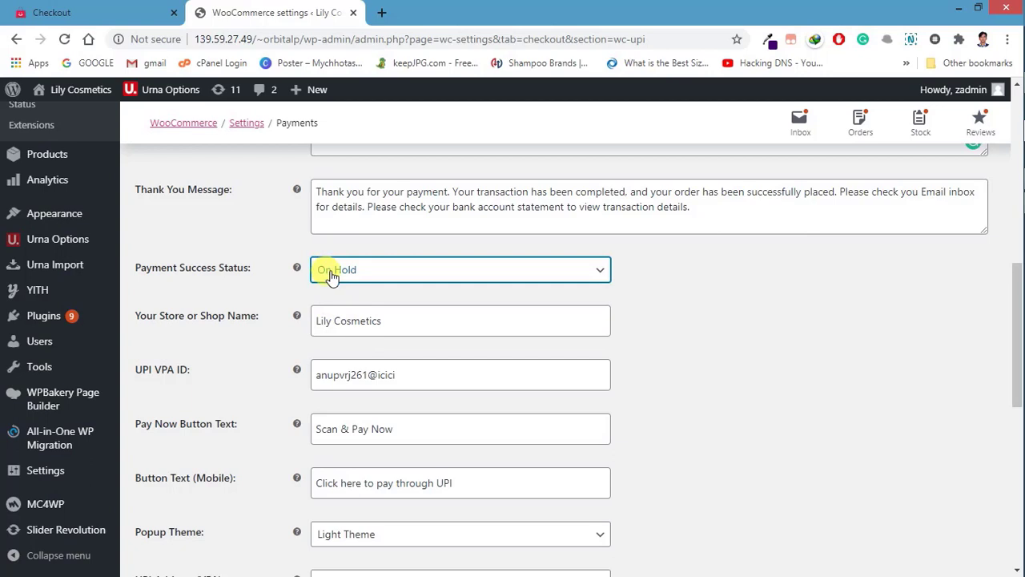
click(332, 275)
click(331, 275)
scroll(331, 275, down, 1)
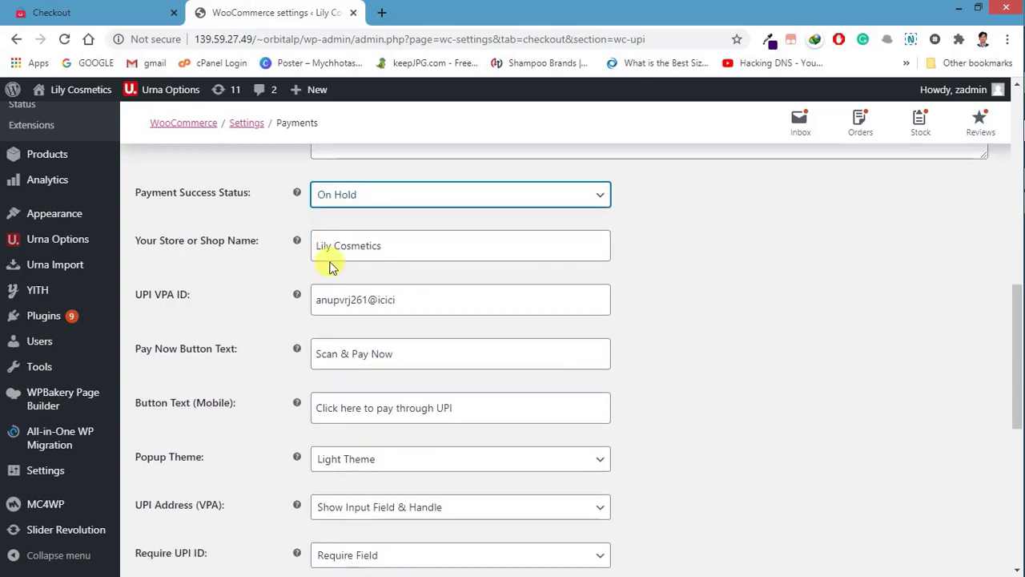
click(330, 248)
key(ctrl+a)
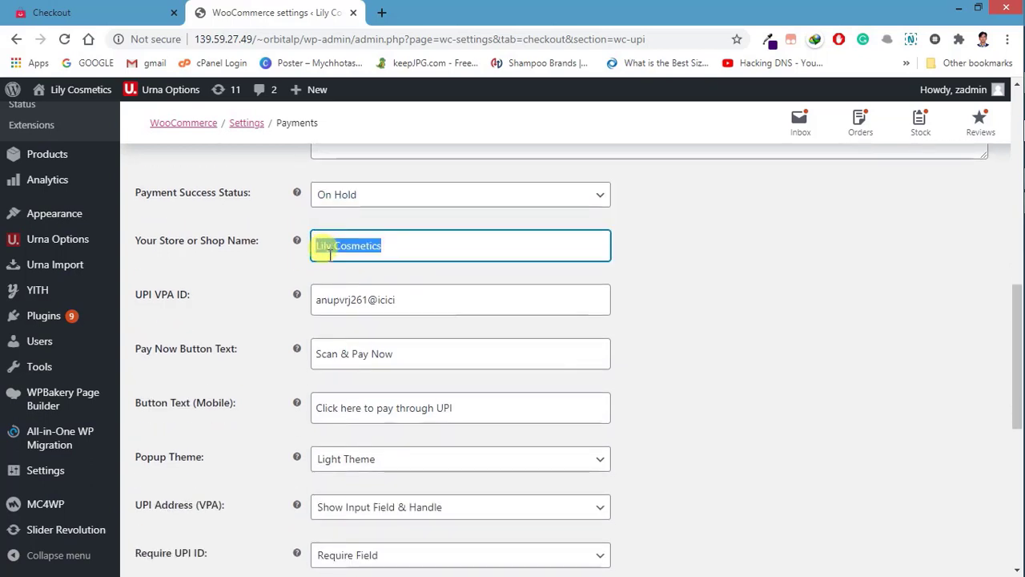
click(416, 303)
key(ctrl+a)
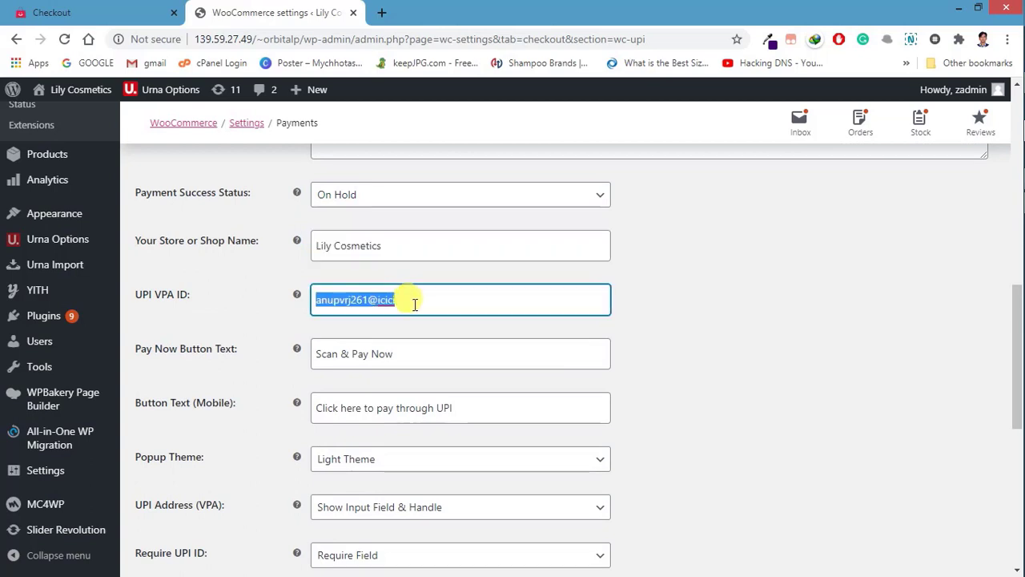
click(410, 306)
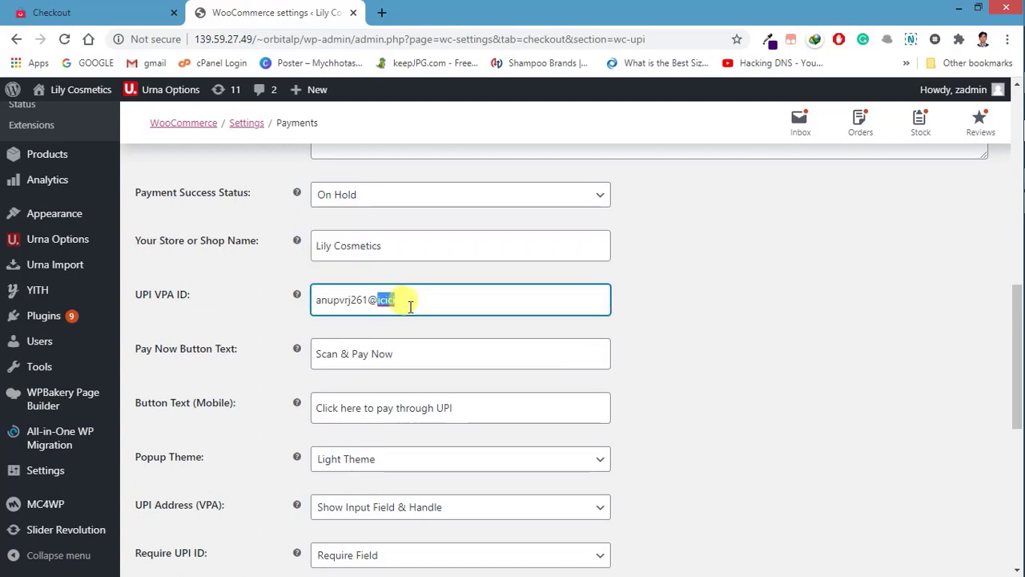
key(ctrl+a)
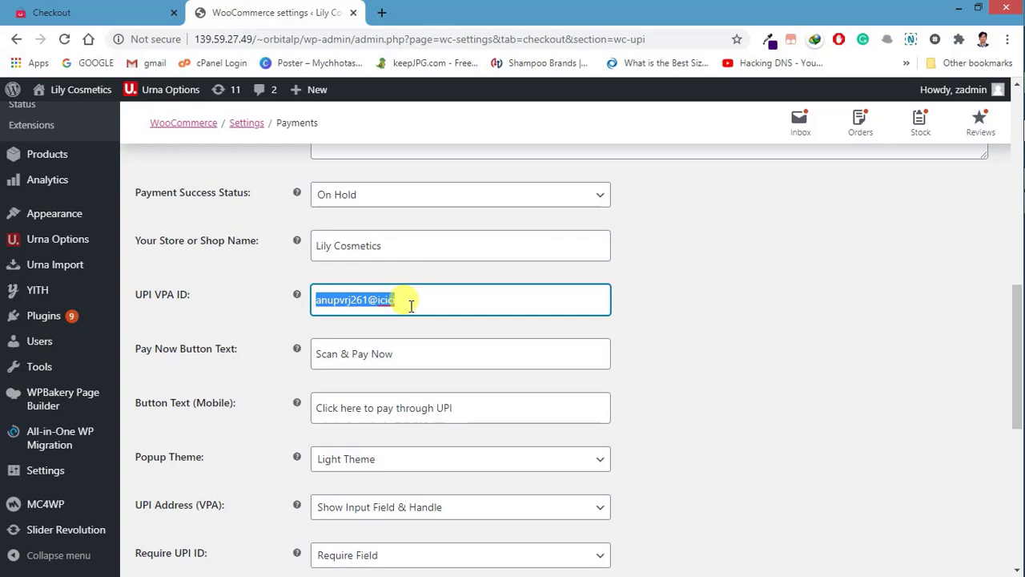
key(BackSpace)
click(410, 306)
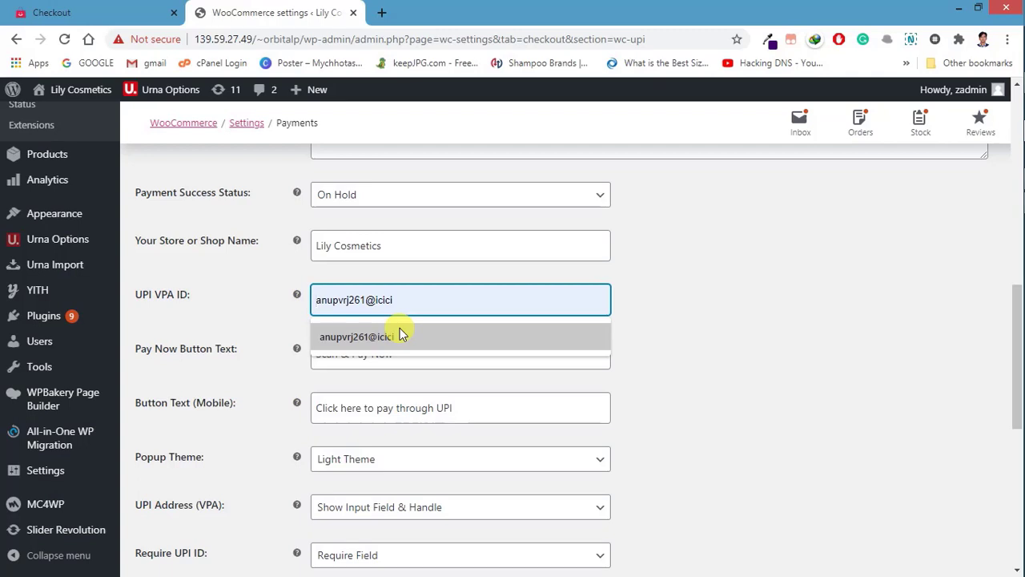
click(402, 335)
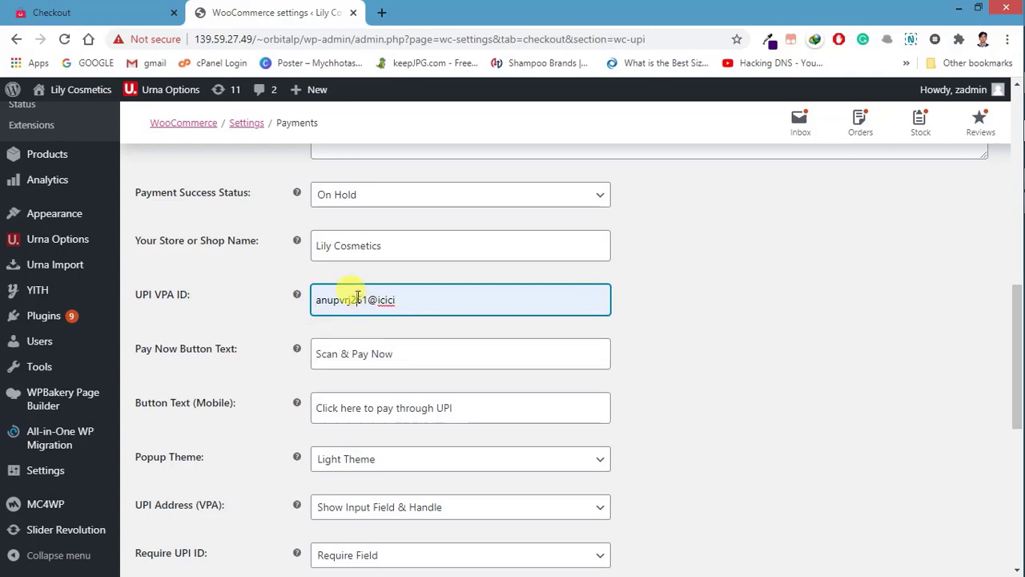
double_click(357, 300)
click(365, 331)
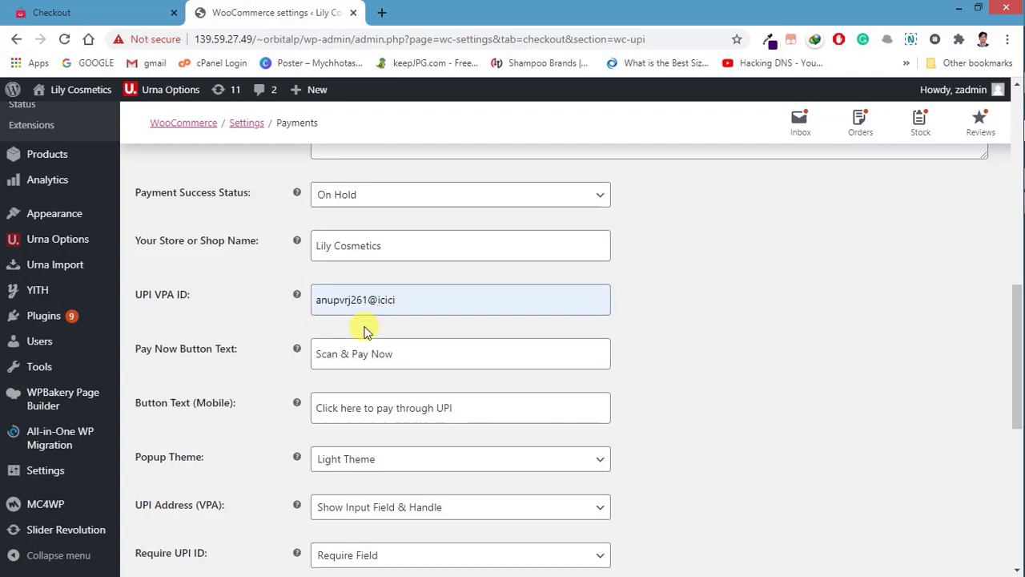
scroll(361, 328, down, 2)
scroll(331, 293, up, 1)
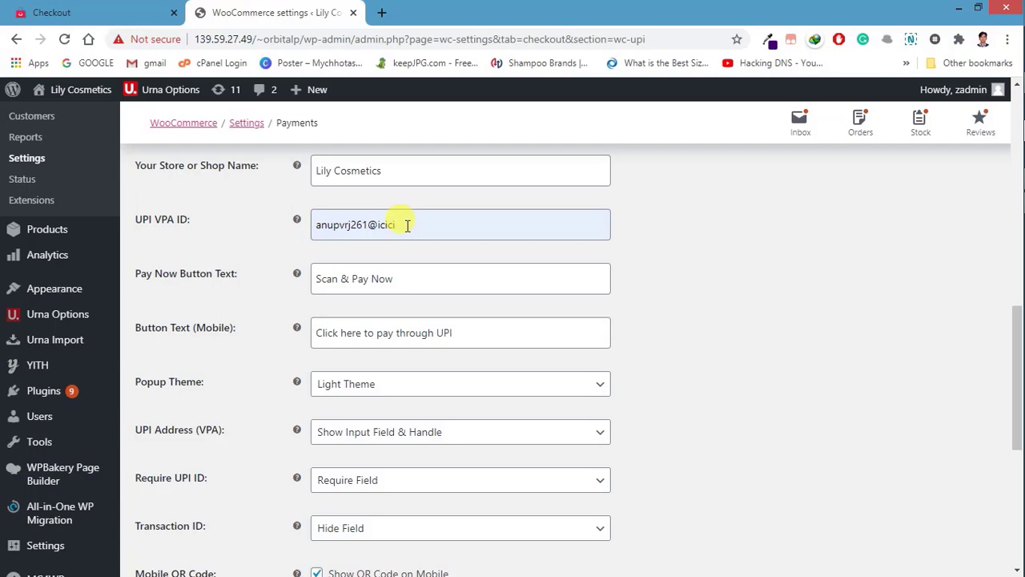
scroll(384, 237, down, 1)
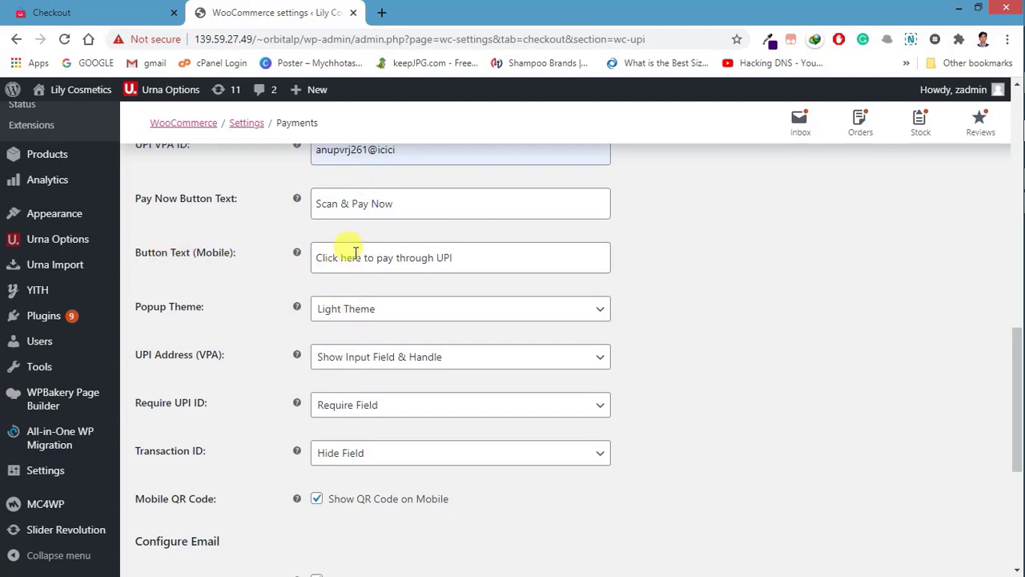
scroll(321, 342, down, 2)
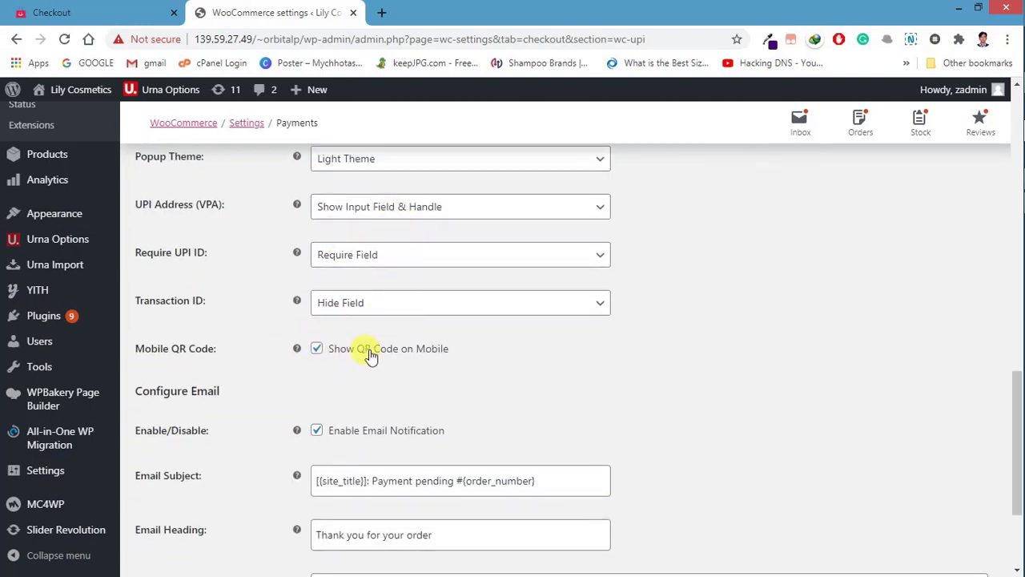
scroll(392, 300, down, 2)
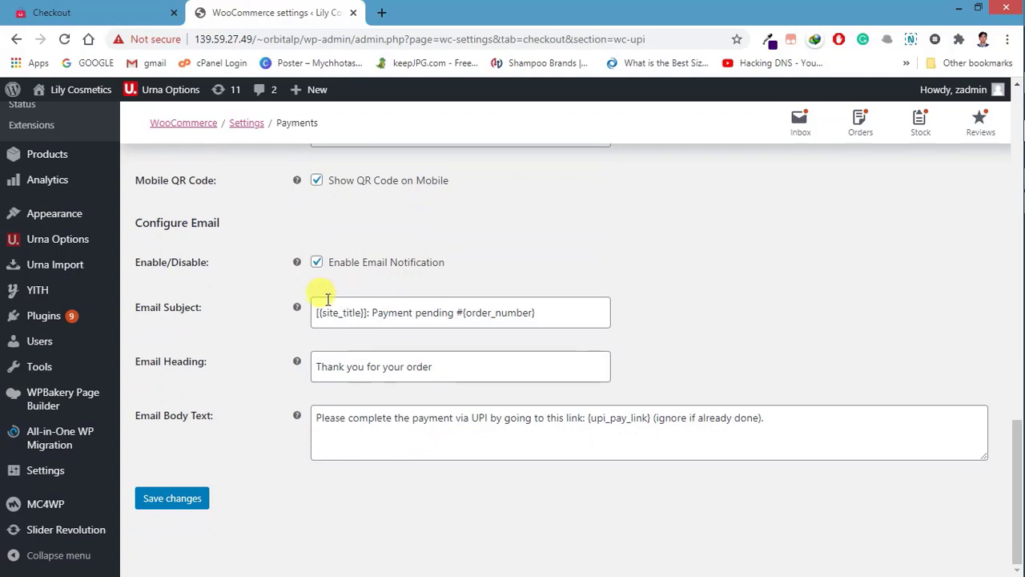
Step: Save the UPI QR Code settings, keeping Payment Success Status on On Hold
click(170, 490)
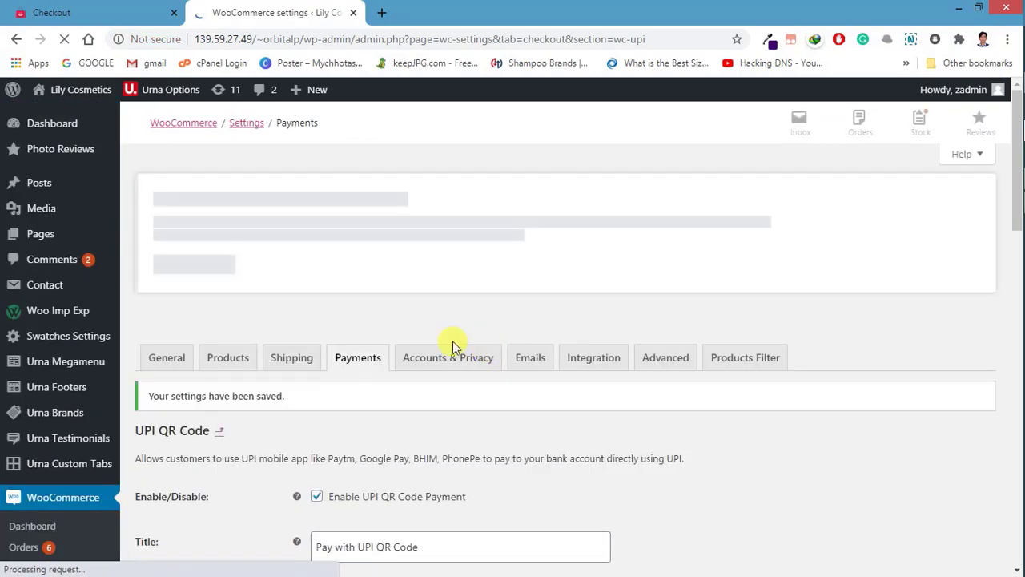
scroll(389, 339, down, 5)
scroll(349, 460, down, 3)
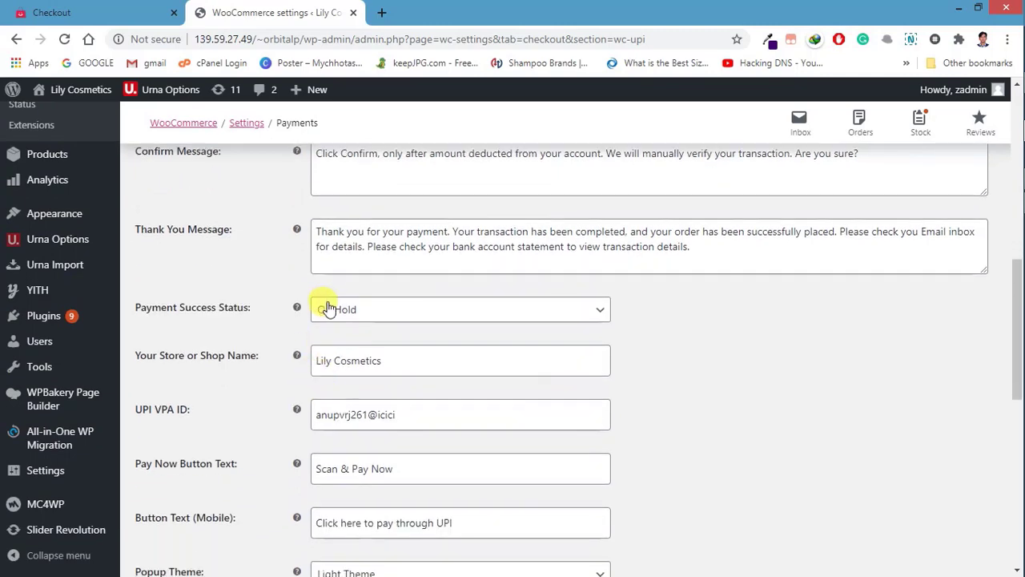
click(327, 314)
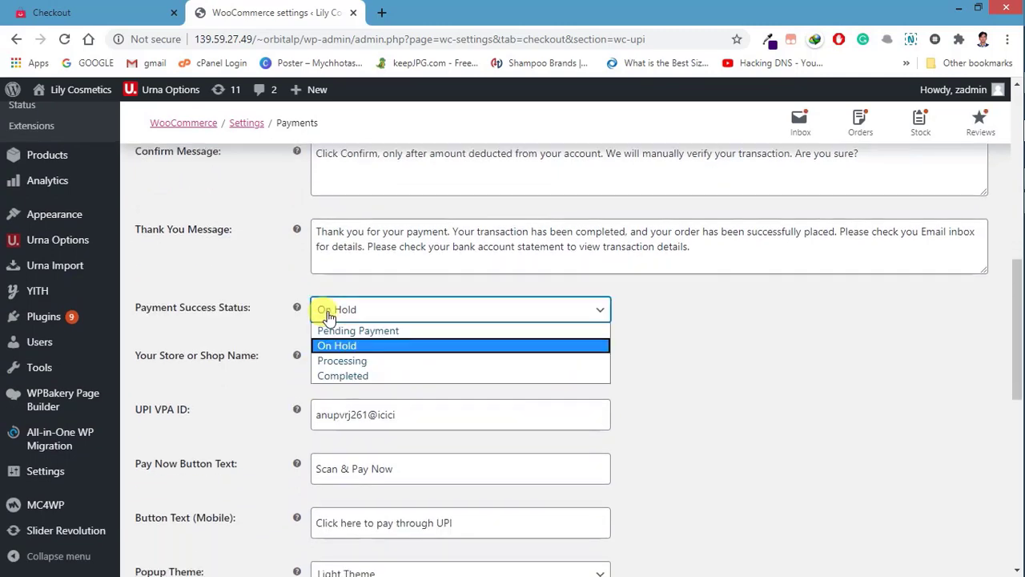
click(327, 315)
scroll(392, 338, up, 2)
scroll(393, 338, up, 6)
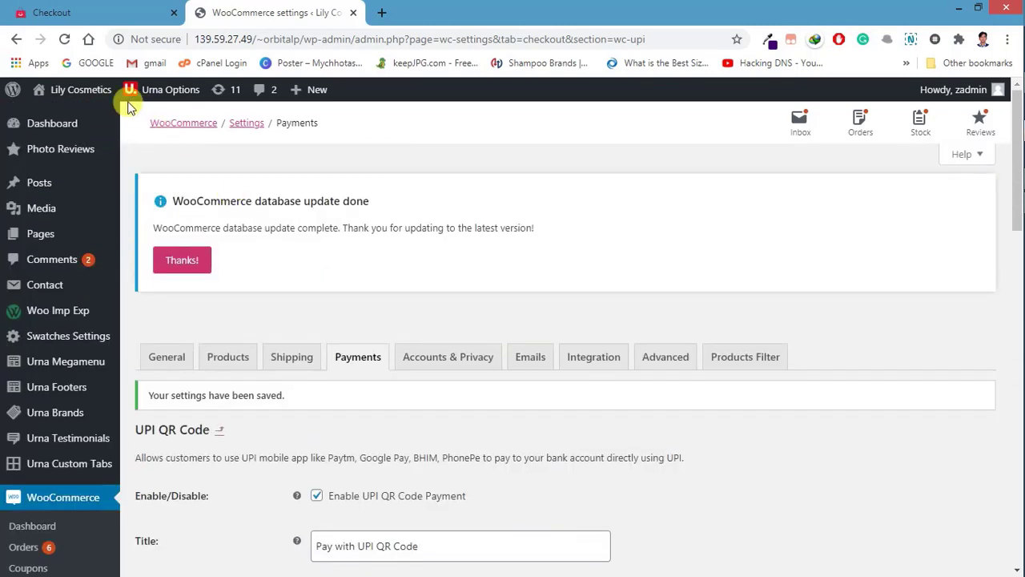
Step: Visit the storefront and open Cosmo Cosmetics from Top Featured Products
mouse_move(64, 94)
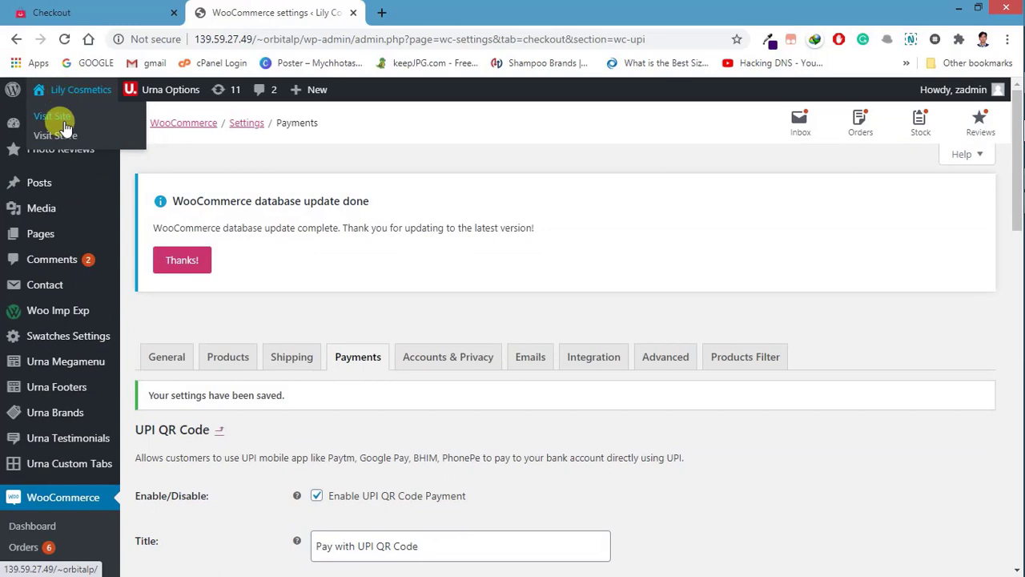
click(63, 119)
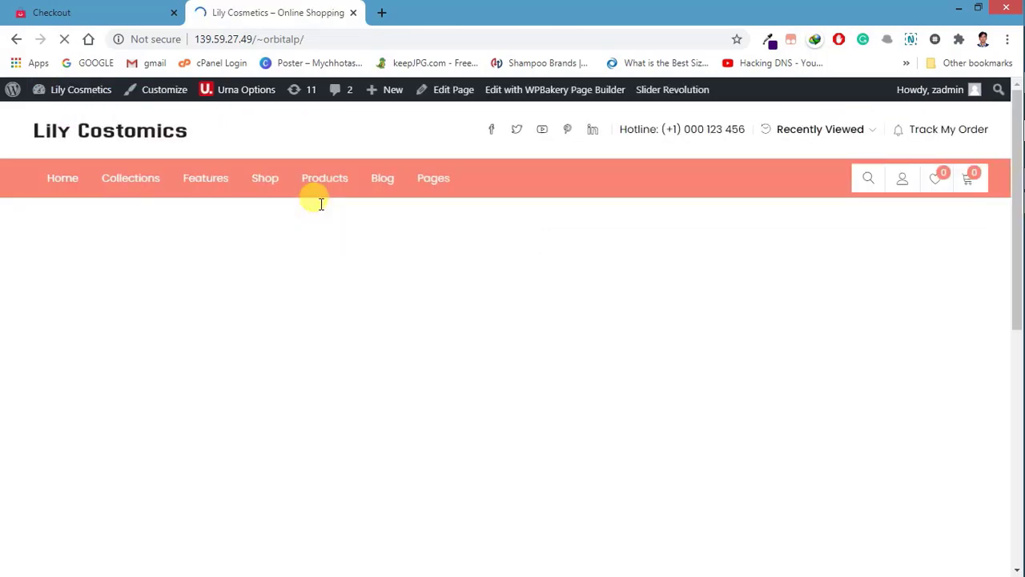
scroll(545, 240, down, 2)
scroll(549, 247, down, 10)
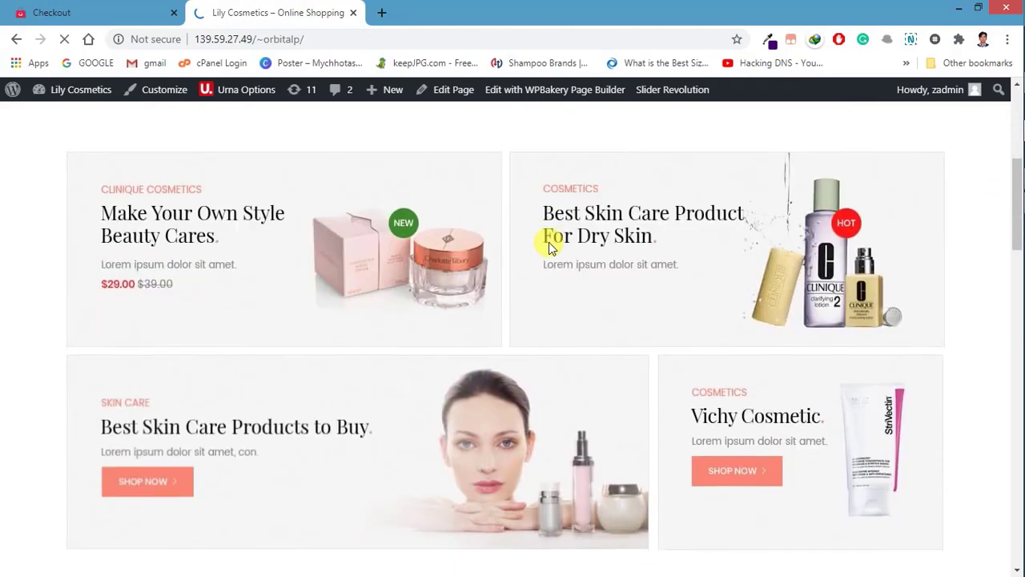
scroll(774, 373, down, 3)
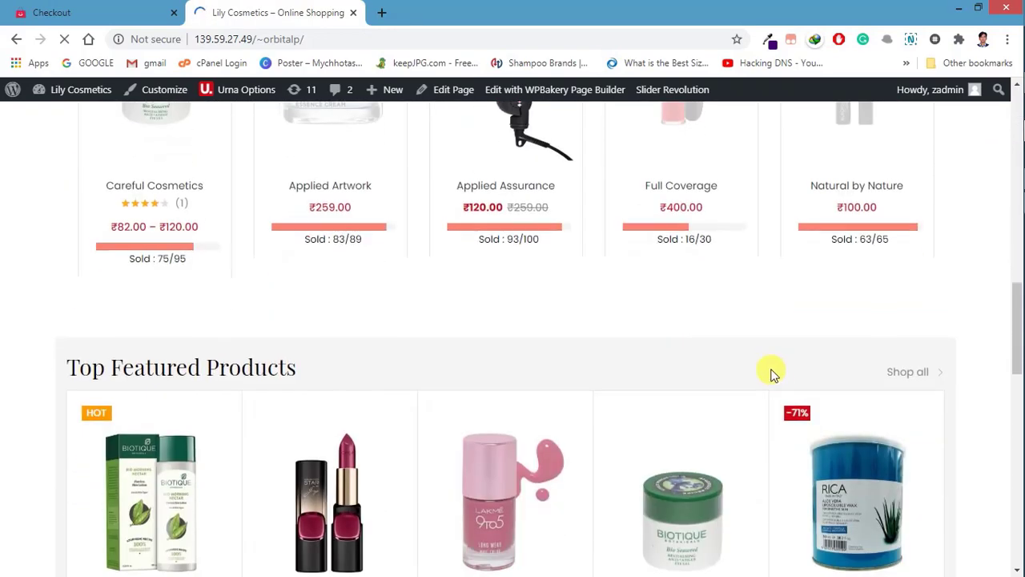
scroll(844, 396, down, 1)
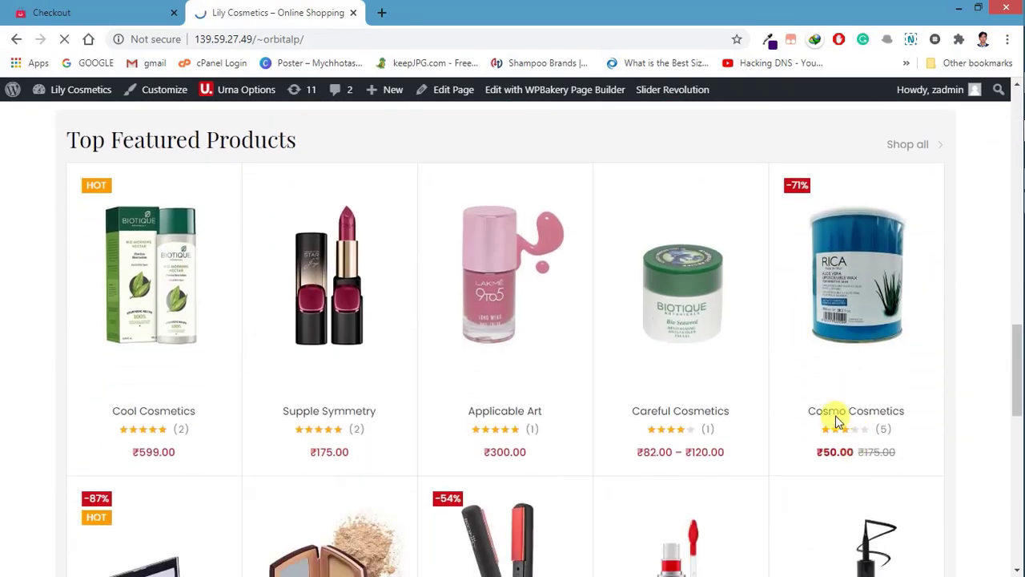
scroll(794, 341, down, 1)
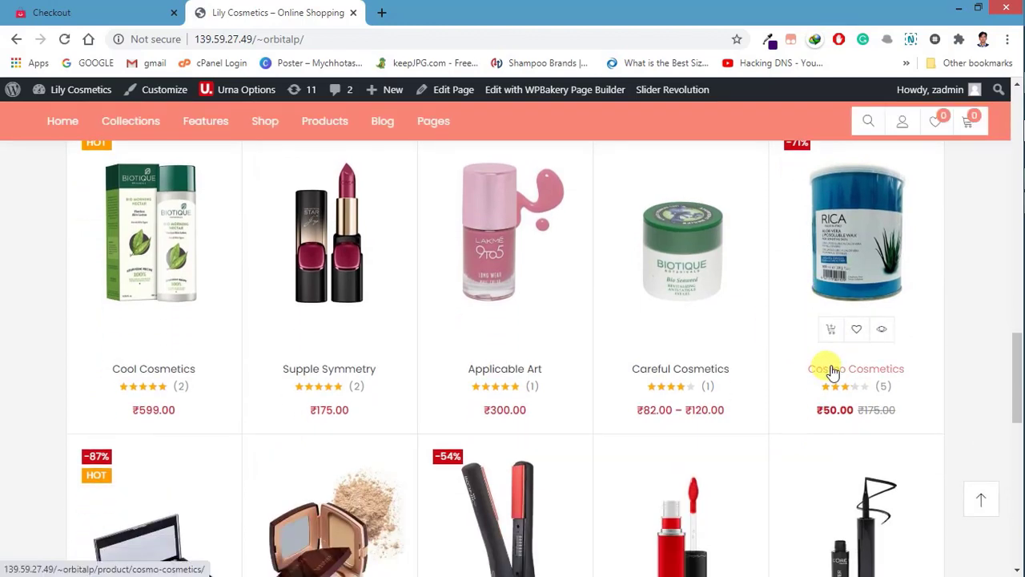
click(833, 370)
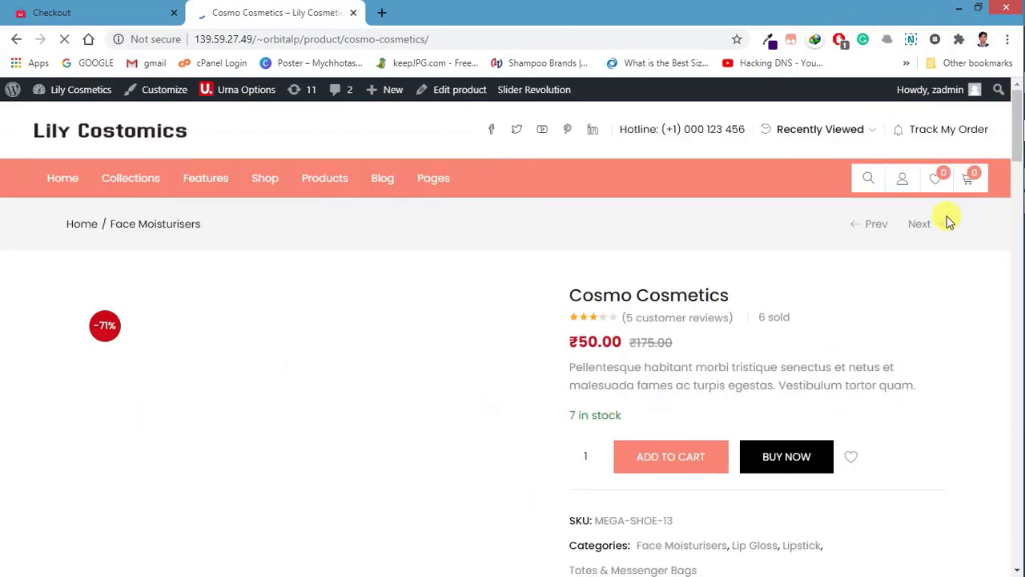
Step: Buy Now on Cosmo Cosmetics (₹50.00) to add it to the cart
scroll(769, 272, down, 2)
scroll(769, 423, up, 2)
click(817, 466)
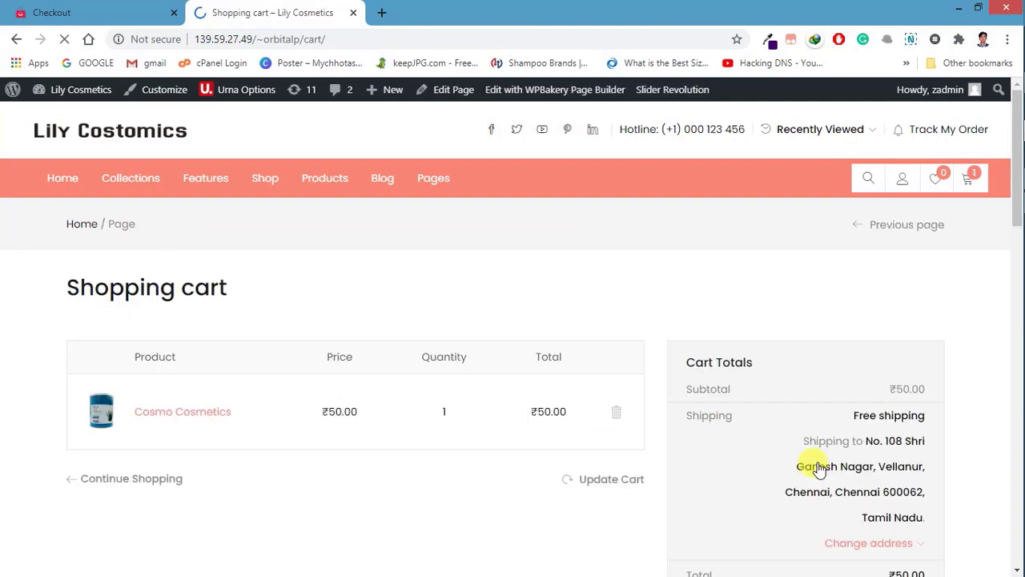
Step: Review the cart and proceed to checkout
scroll(800, 393, down, 1)
scroll(555, 312, down, 5)
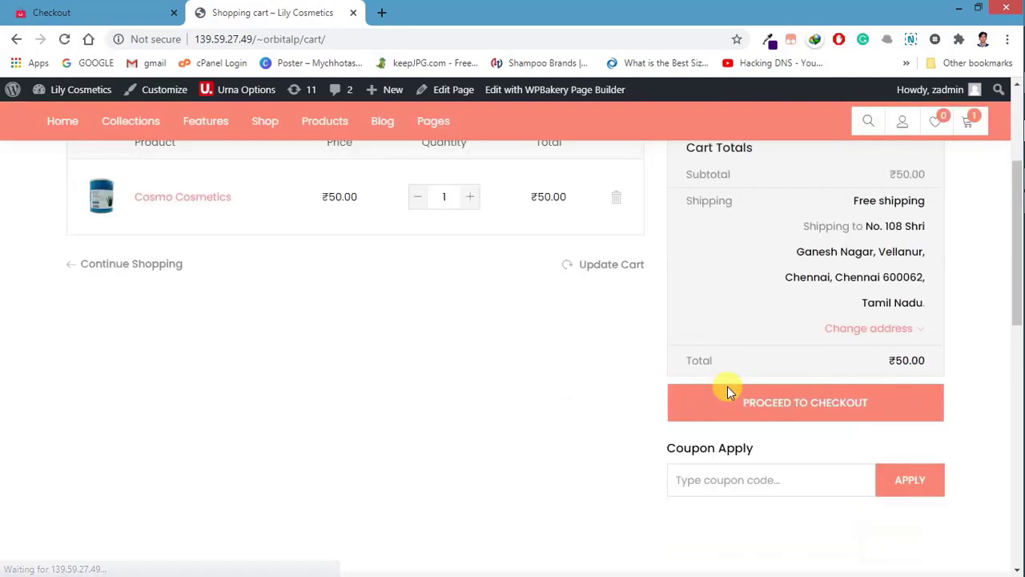
scroll(403, 307, up, 5)
scroll(601, 377, down, 1)
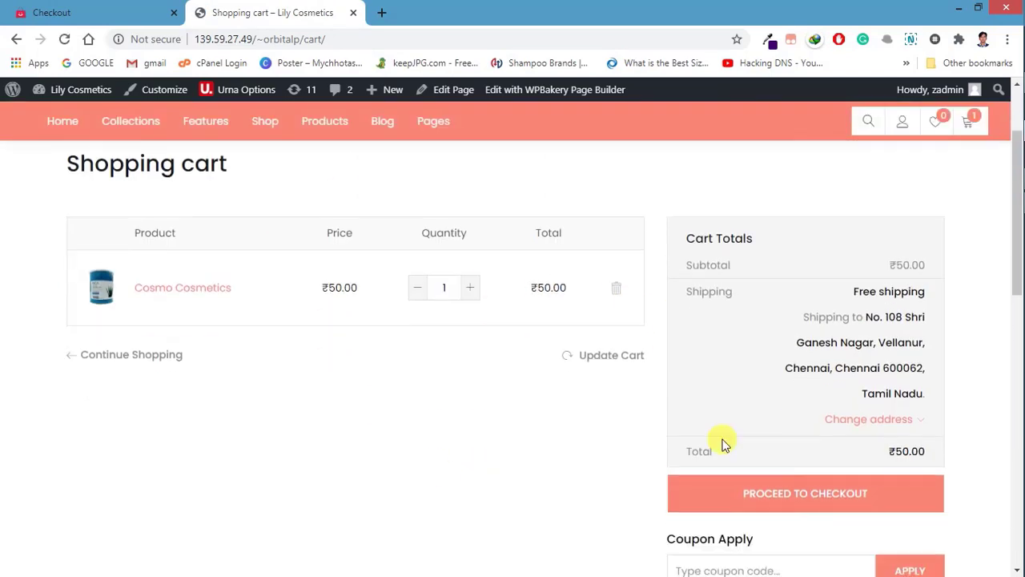
click(802, 479)
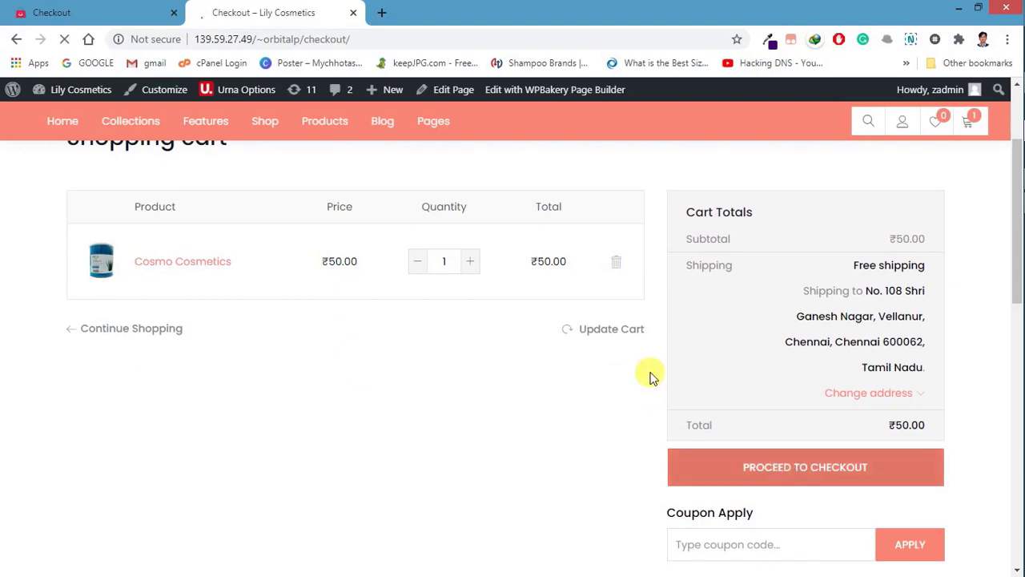
Step: Enter the UPI address in the checkout's UPI Address field
scroll(650, 369, down, 5)
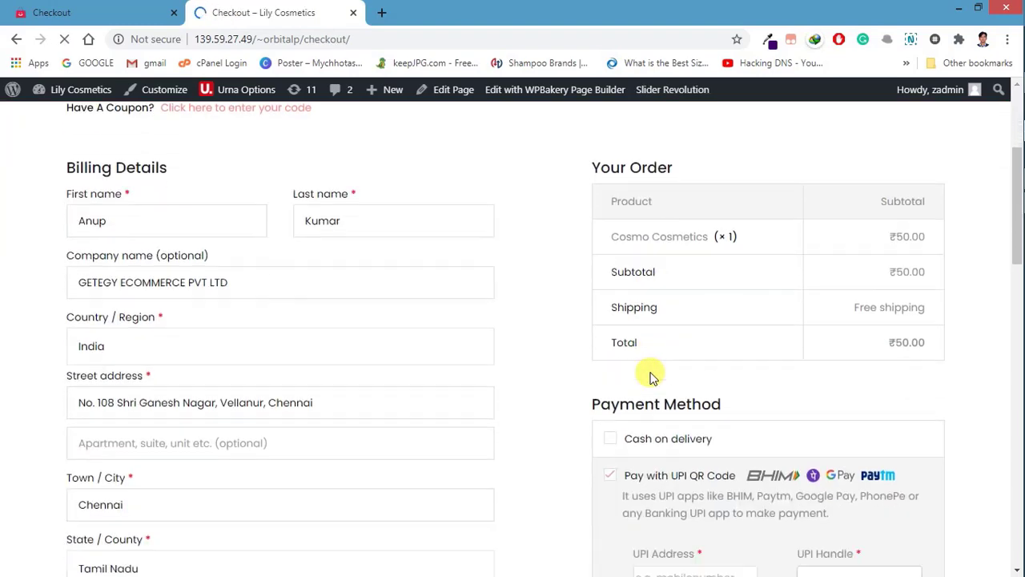
scroll(316, 275, up, 2)
scroll(153, 253, up, 1)
scroll(215, 297, down, 1)
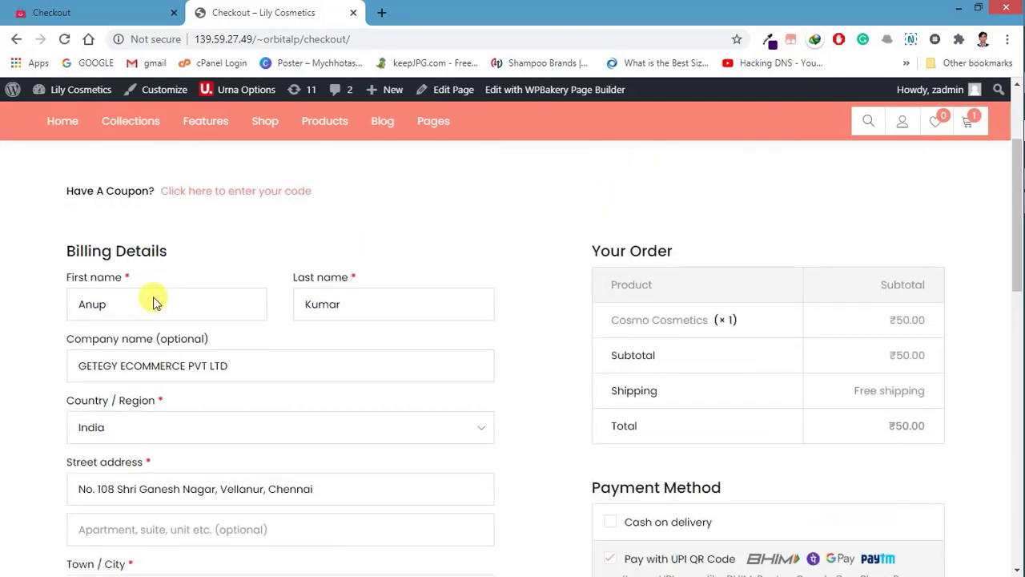
scroll(174, 270, down, 6)
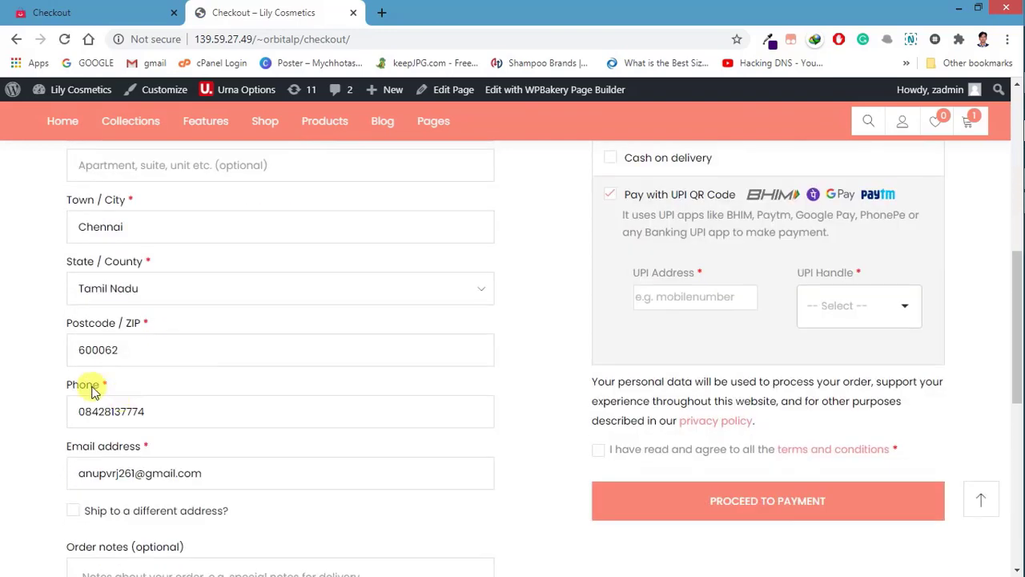
scroll(262, 332, up, 5)
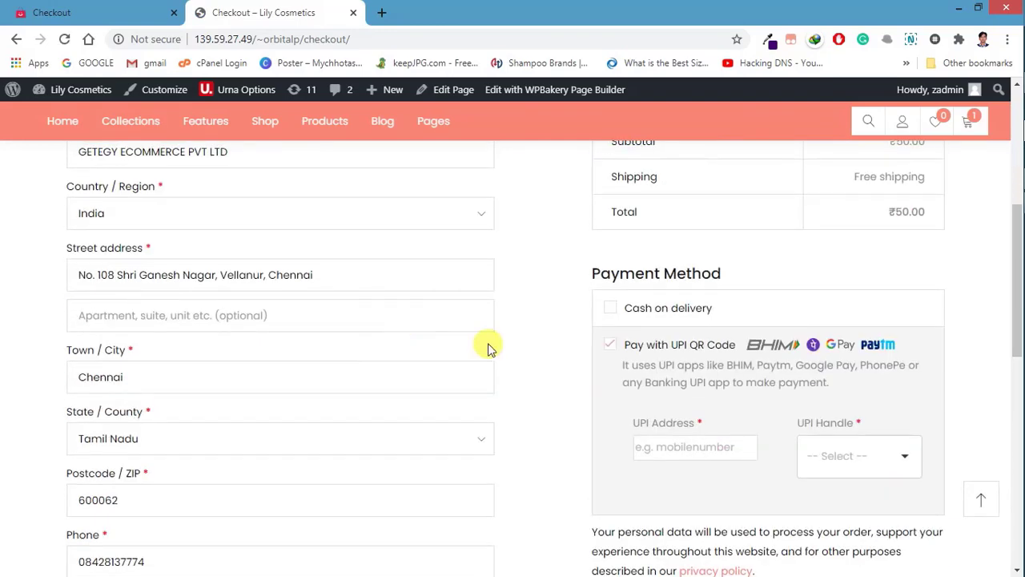
click(692, 446)
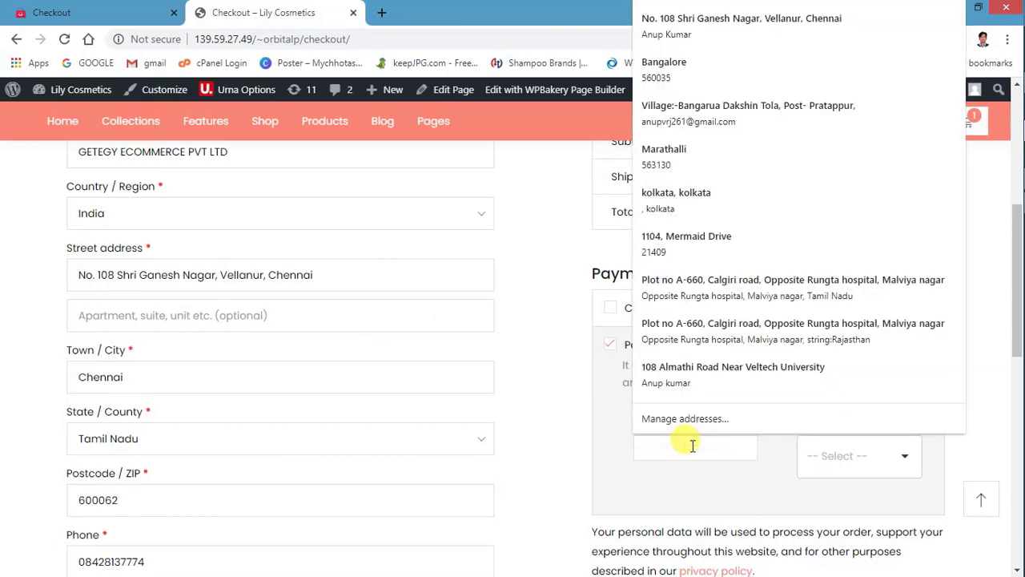
click(670, 455)
click(666, 452)
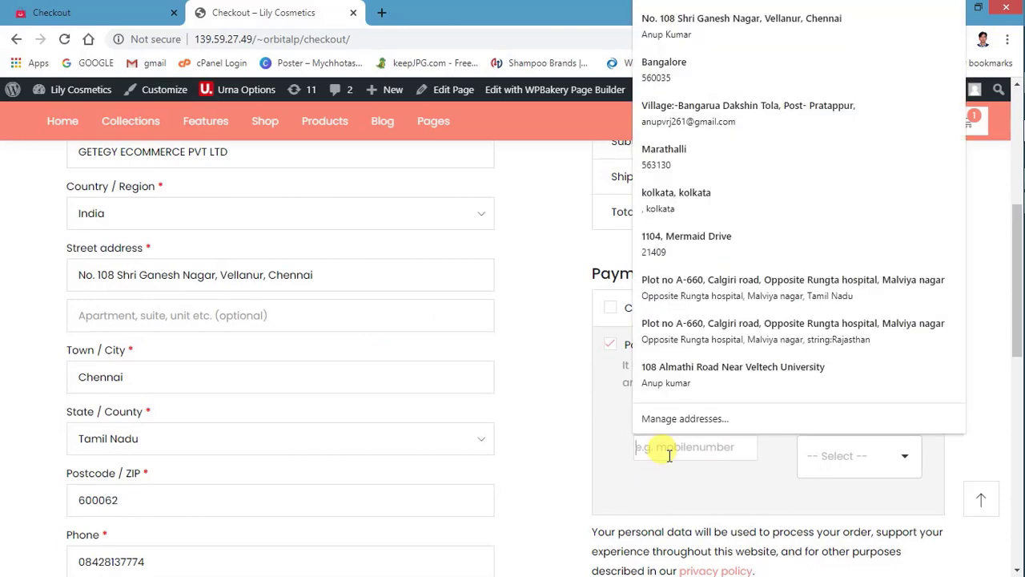
click(655, 494)
click(677, 448)
click(666, 495)
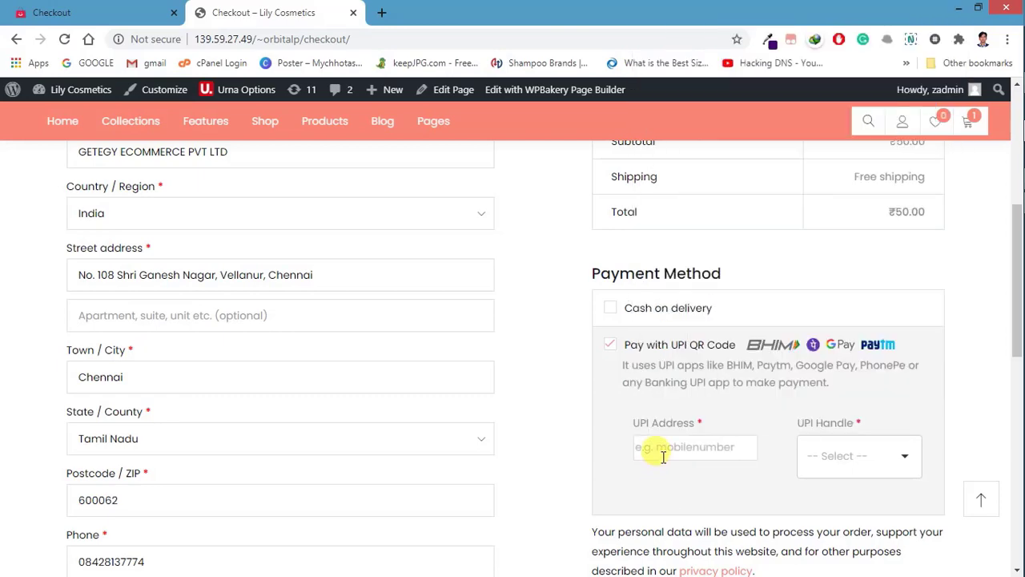
click(663, 453)
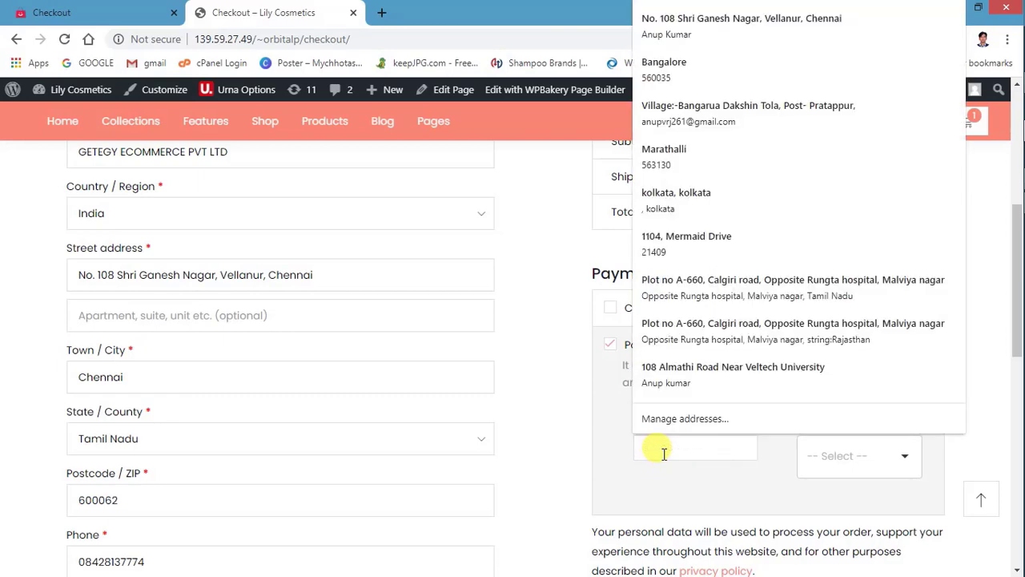
click(653, 491)
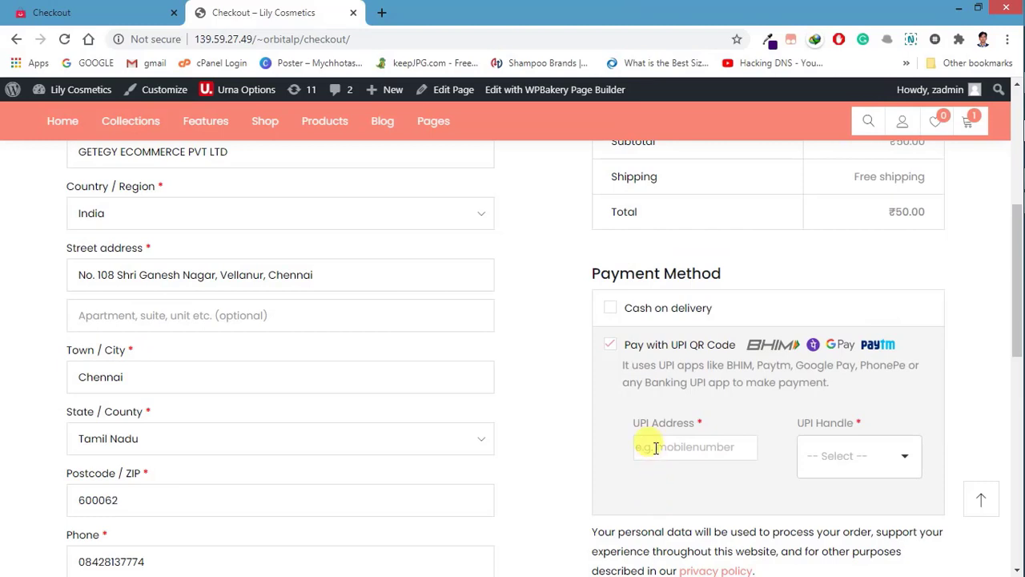
click(655, 448)
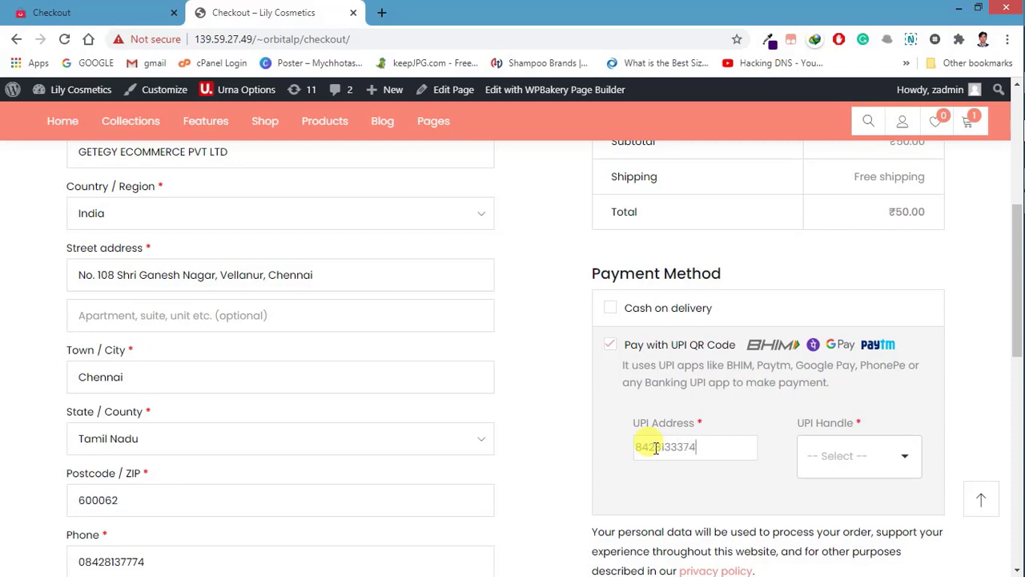
click(813, 464)
scroll(825, 515, down, 6)
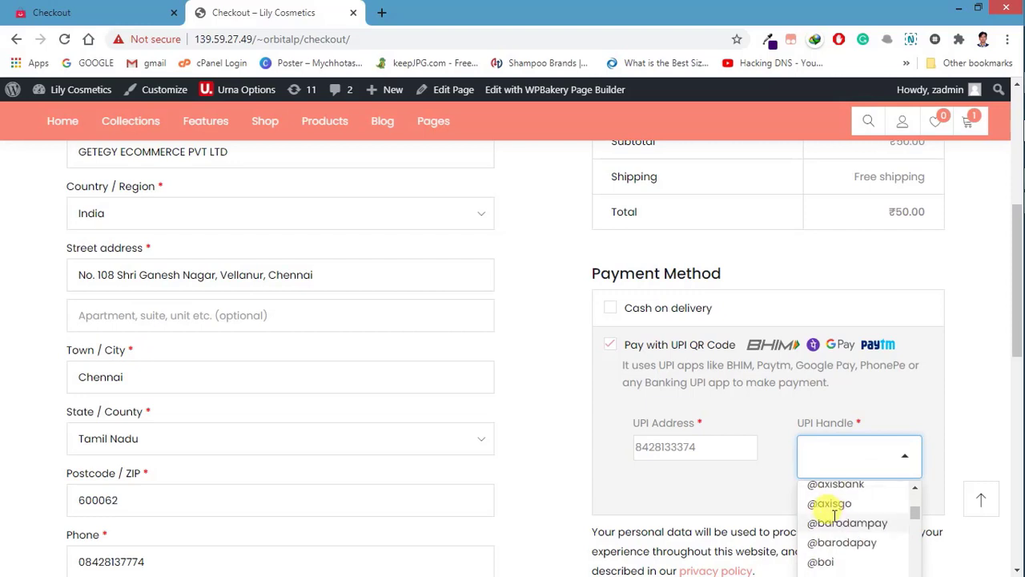
scroll(833, 515, down, 8)
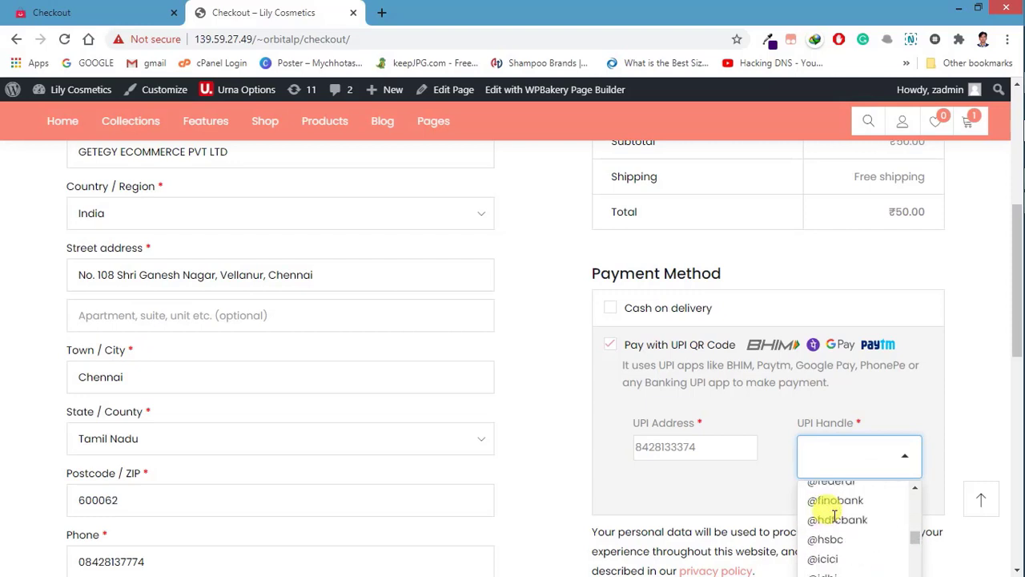
scroll(833, 515, down, 10)
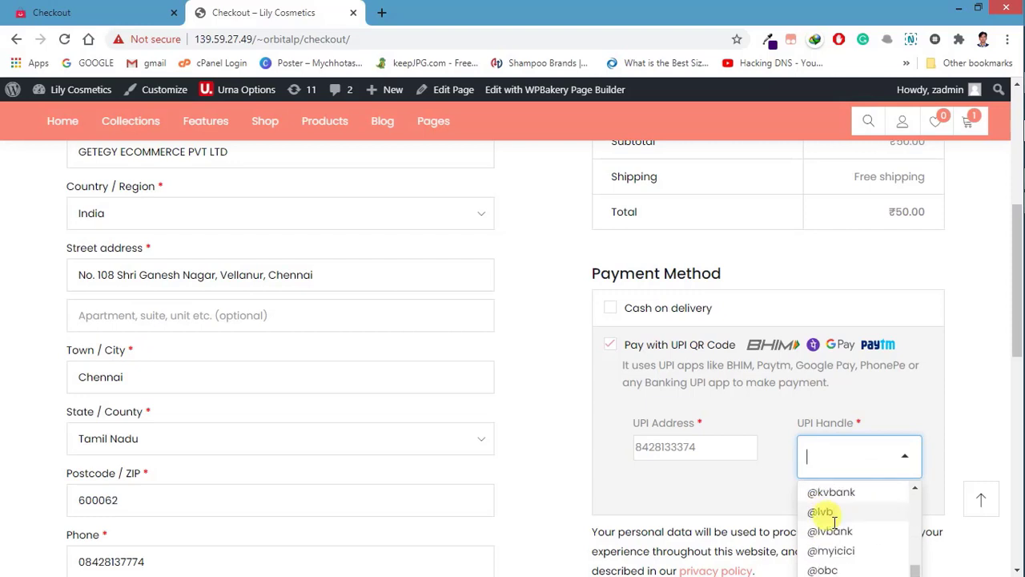
scroll(797, 449, down, 2)
scroll(798, 449, down, 2)
scroll(837, 496, down, 8)
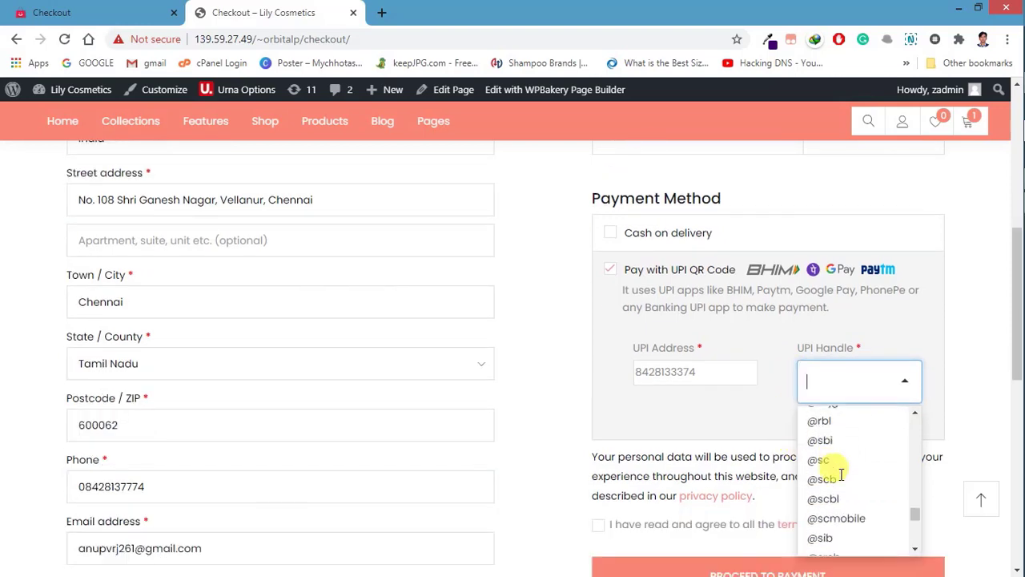
scroll(841, 503, down, 1)
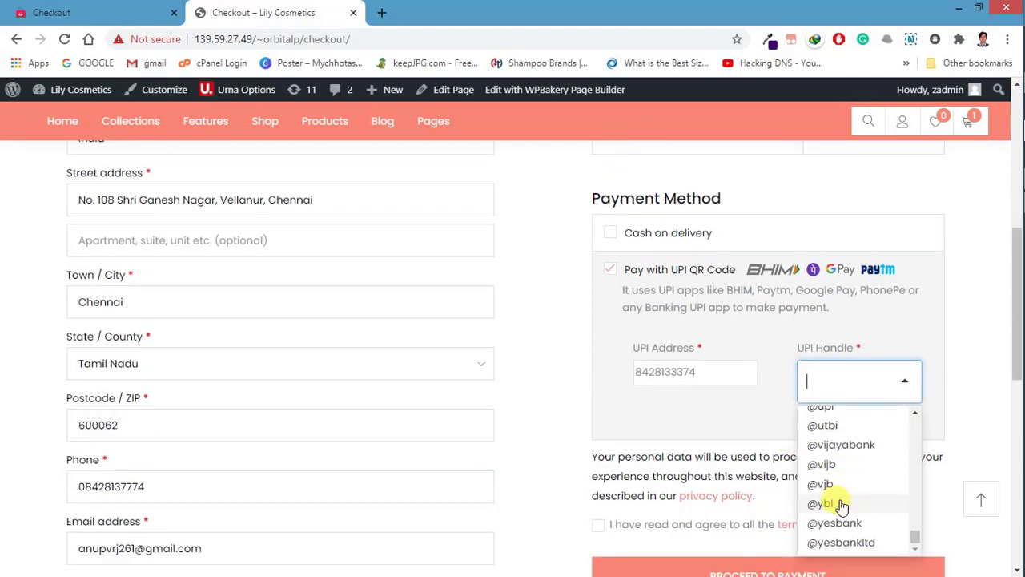
click(825, 503)
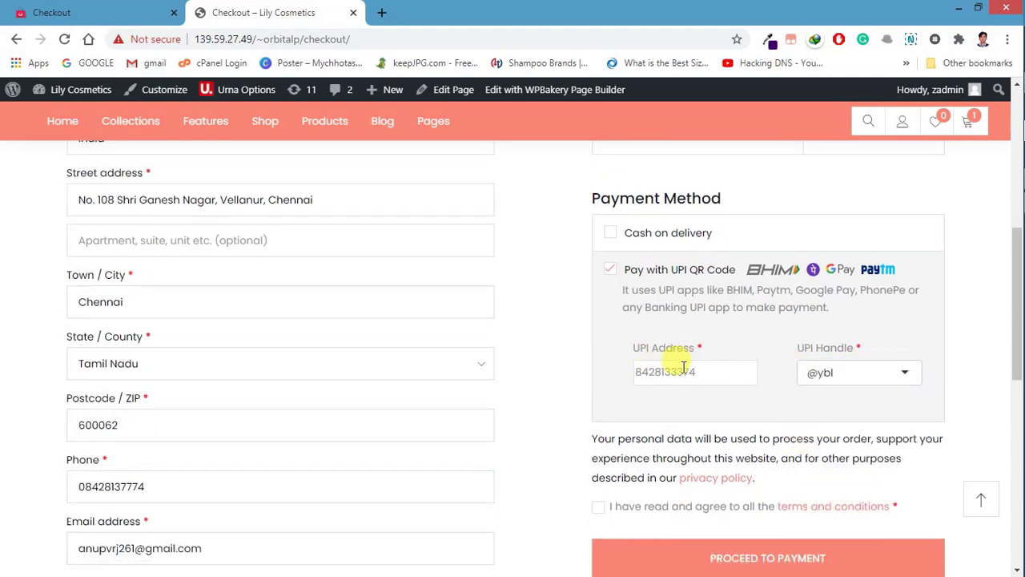
click(840, 366)
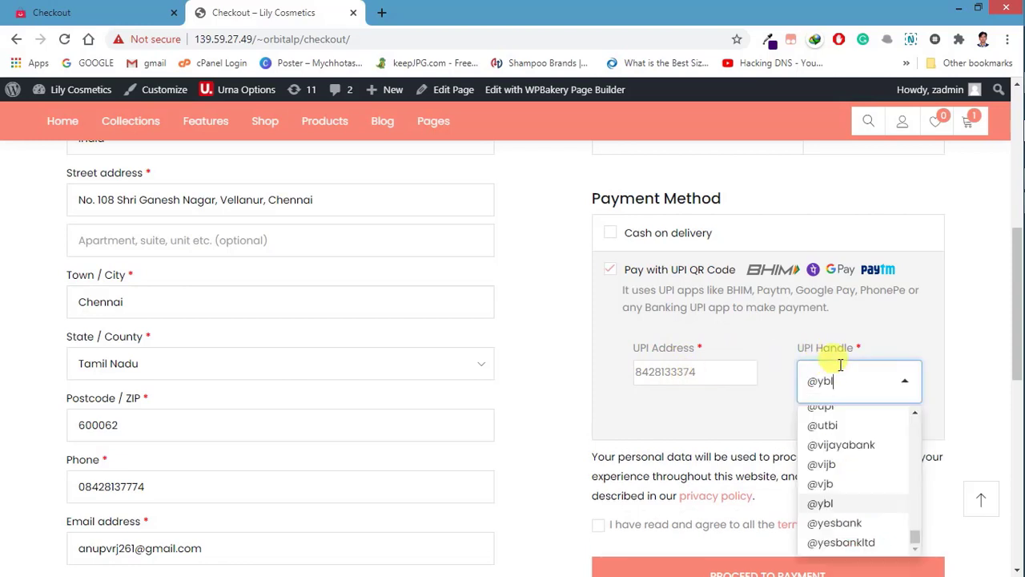
scroll(814, 422, down, 1)
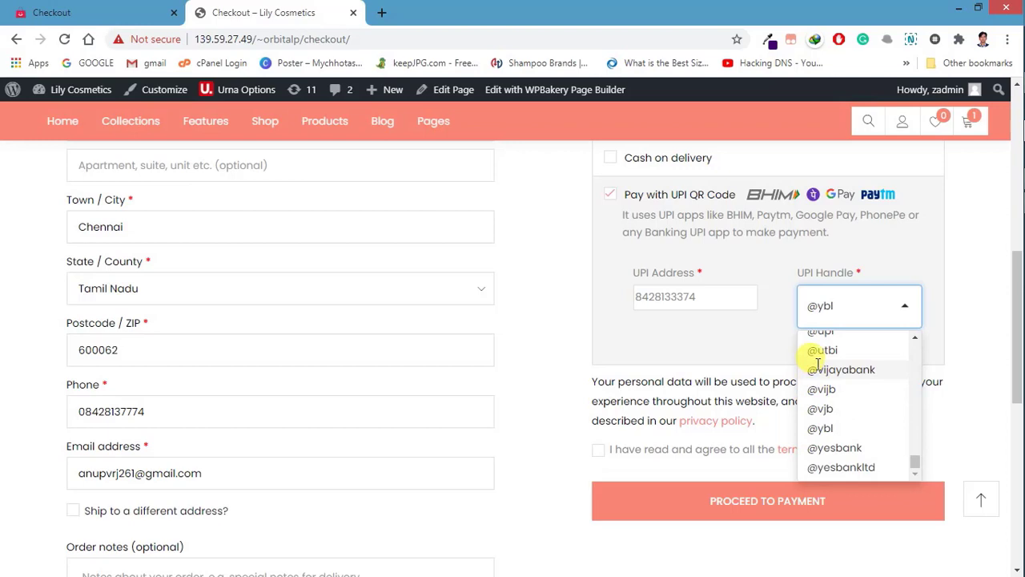
click(757, 338)
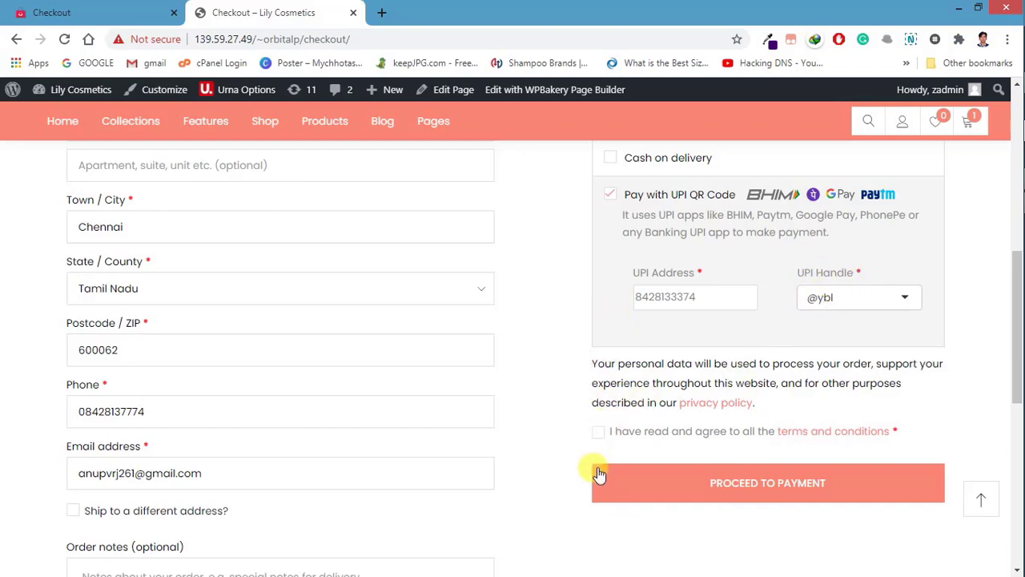
click(599, 433)
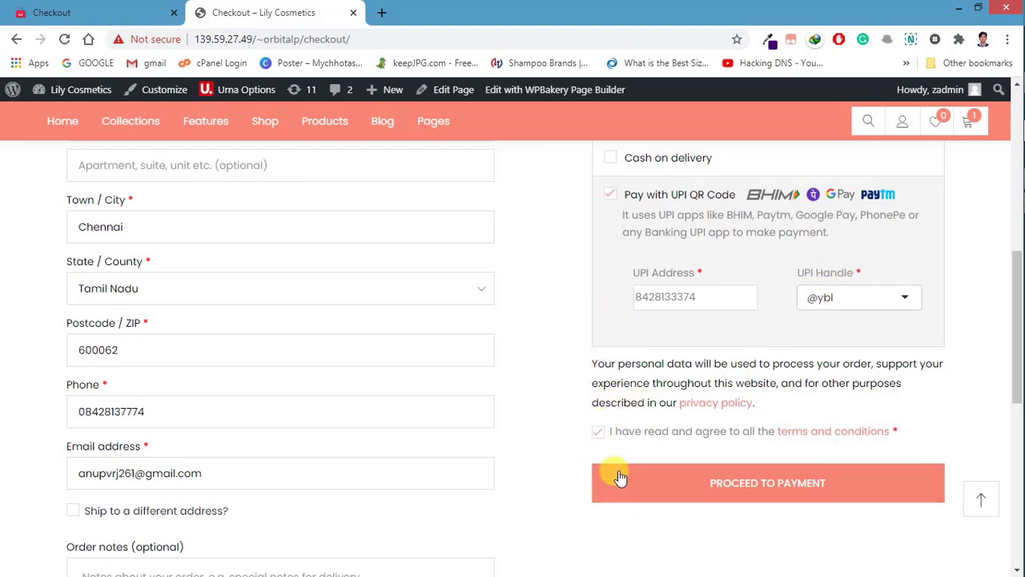
click(673, 488)
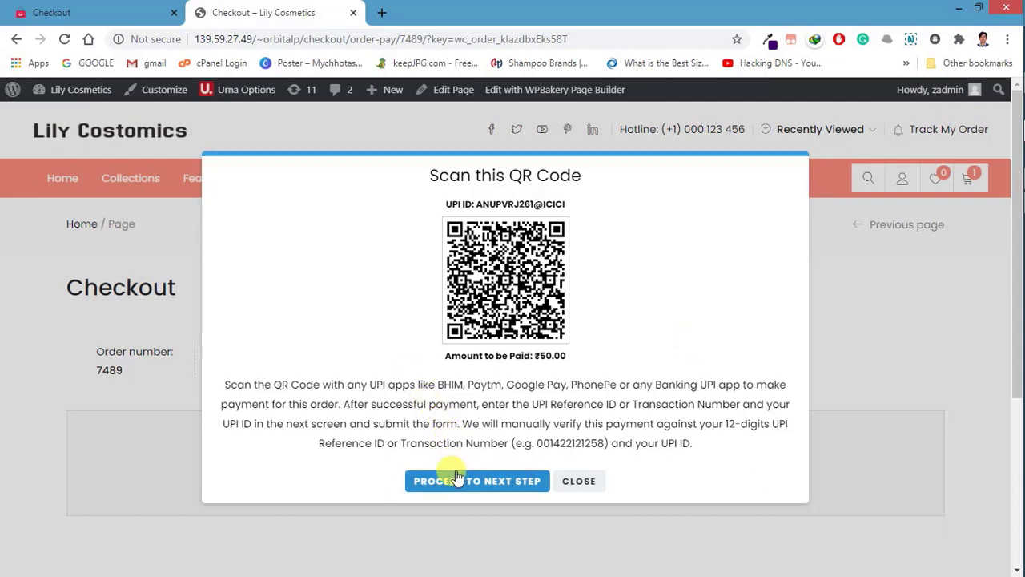
Step: Read the ₹50.00 UPI QR code for order 7489, then proceed to payment confirmation
drag(229, 383, 333, 399)
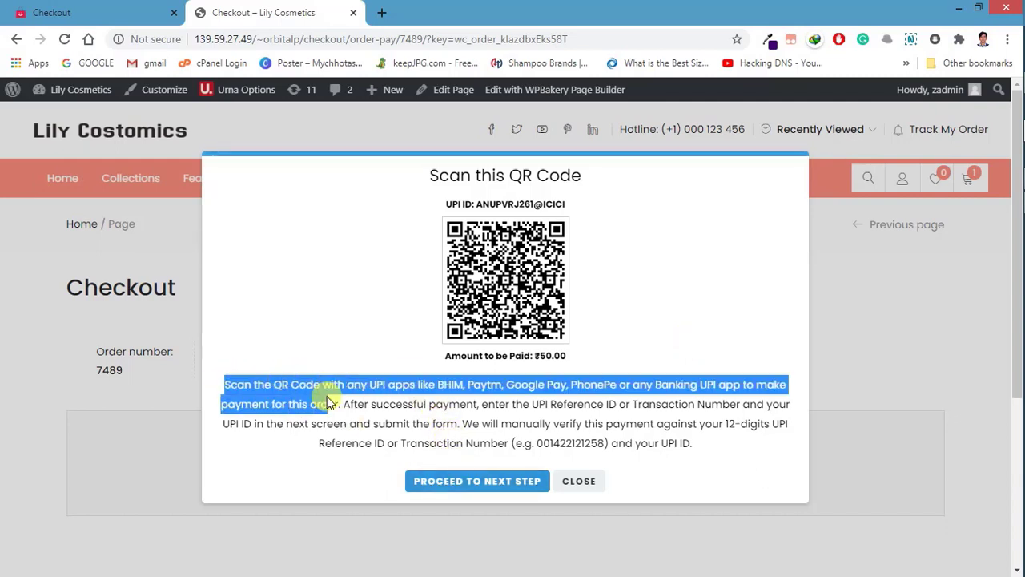
click(379, 398)
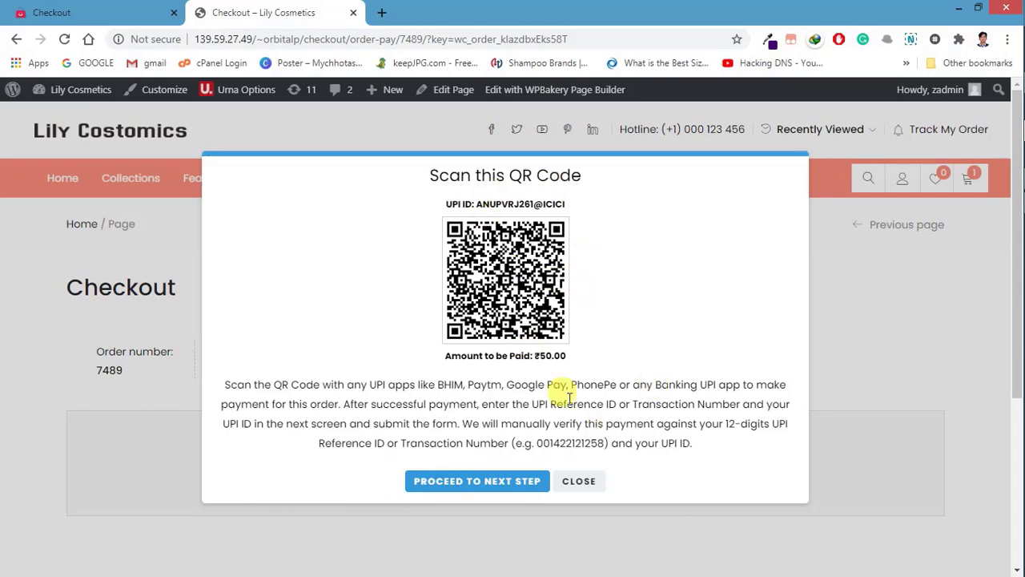
click(465, 482)
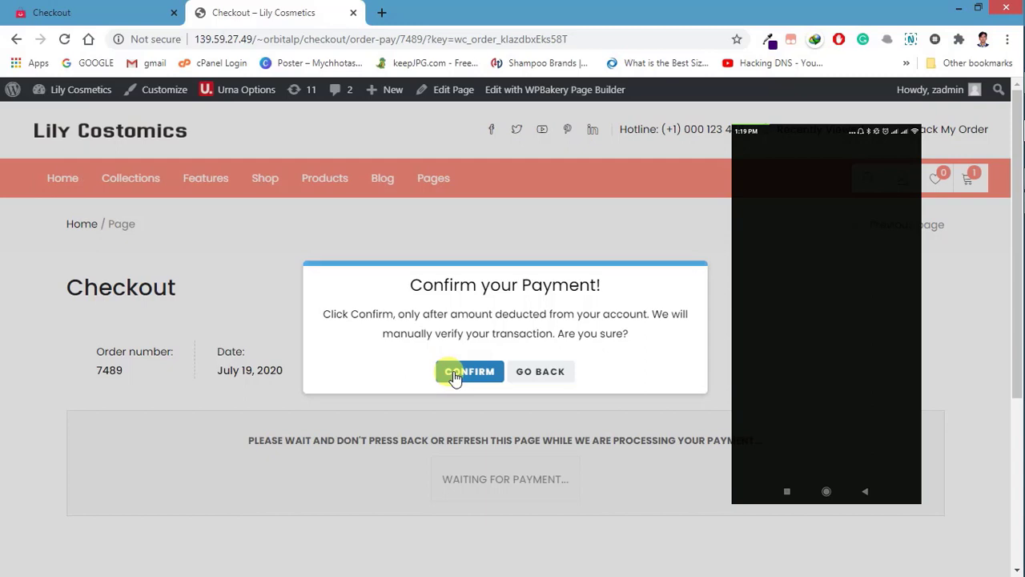
Step: Confirm the UPI payment and review order 7489's thank-you page showing ₹50.00 paid
click(454, 373)
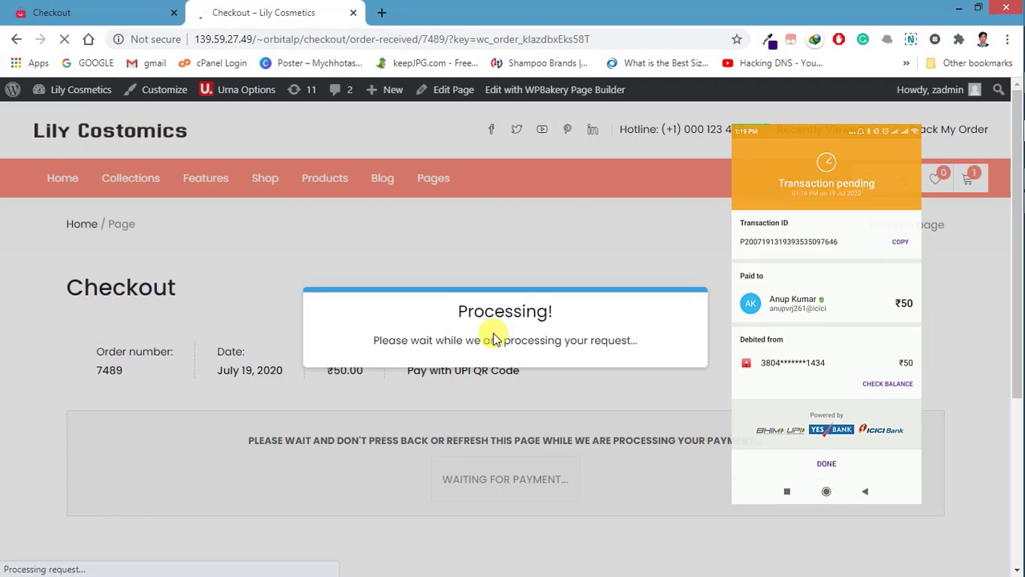
scroll(492, 334, down, 8)
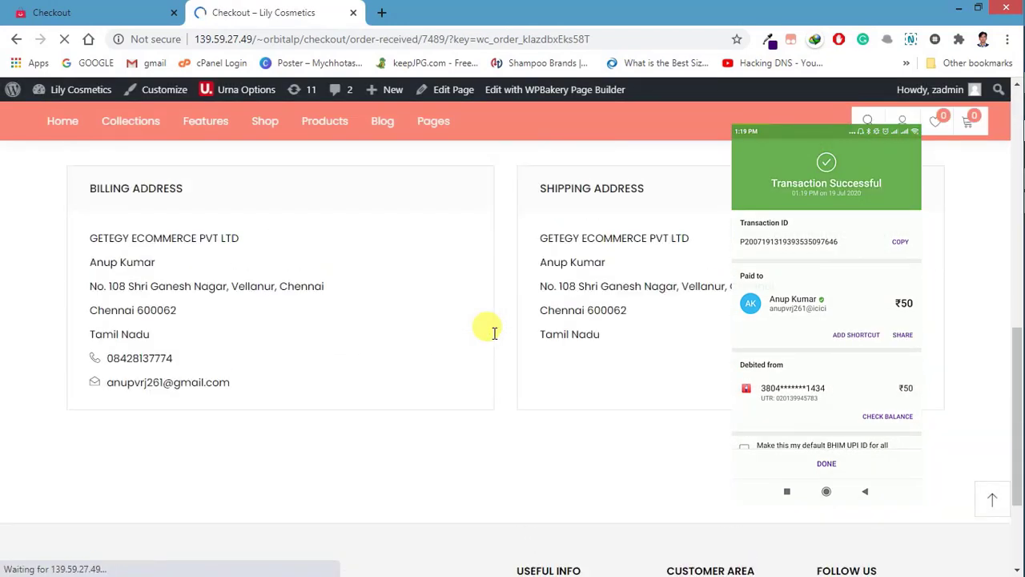
scroll(490, 335, up, 8)
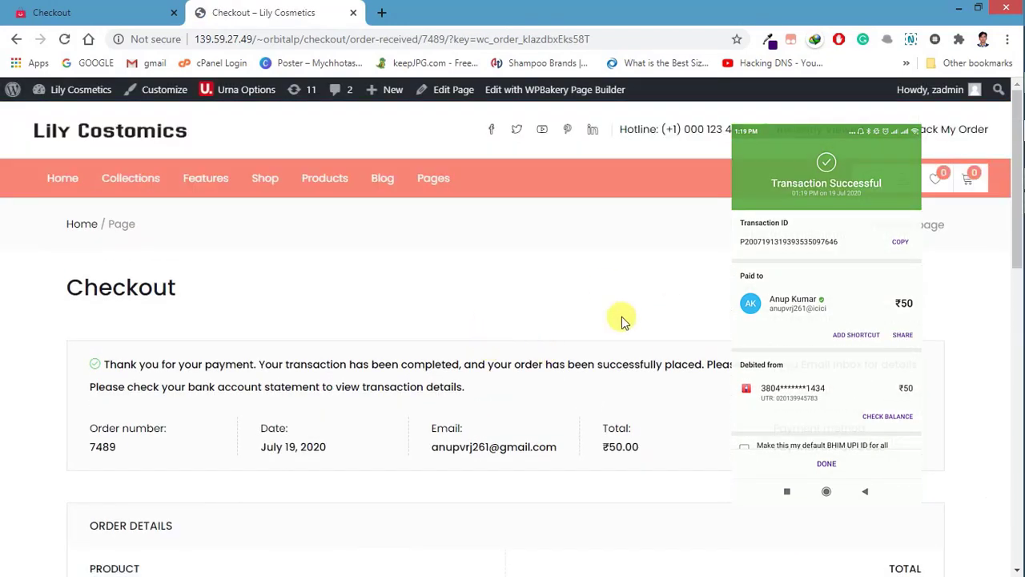
scroll(624, 321, down, 3)
scroll(662, 320, down, 4)
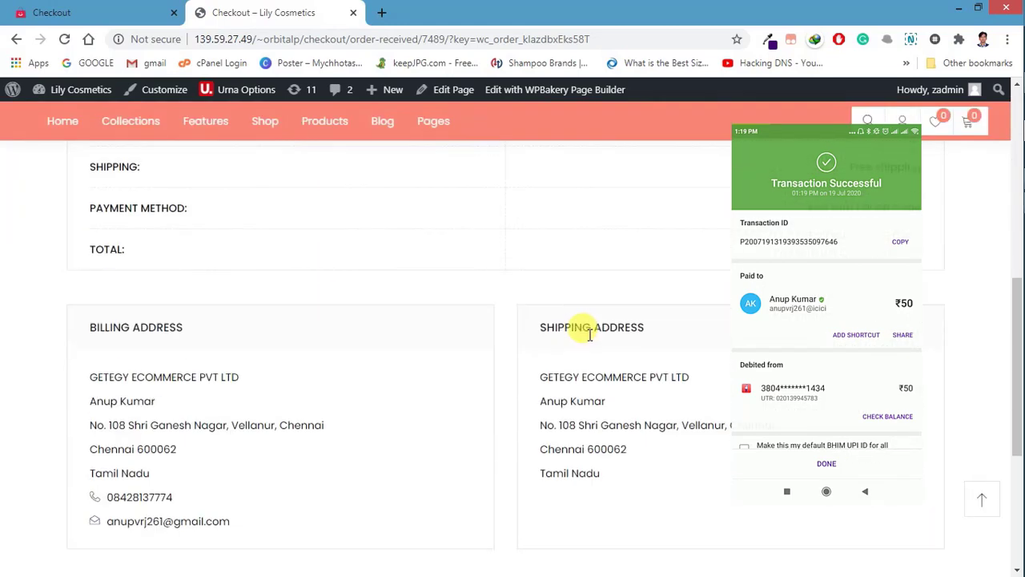
scroll(560, 332, down, 3)
scroll(532, 329, up, 10)
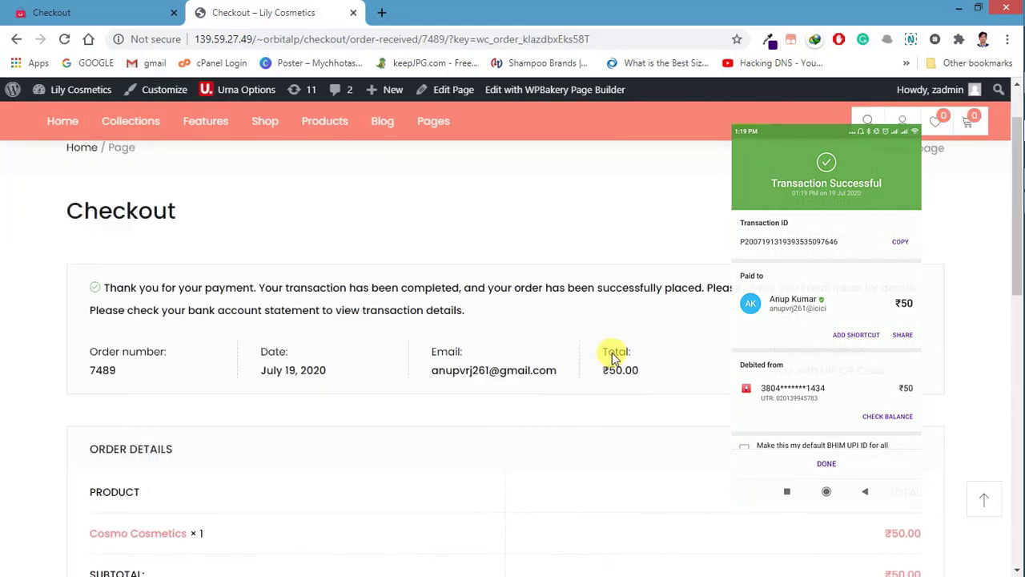
scroll(605, 328, up, 2)
scroll(617, 432, down, 3)
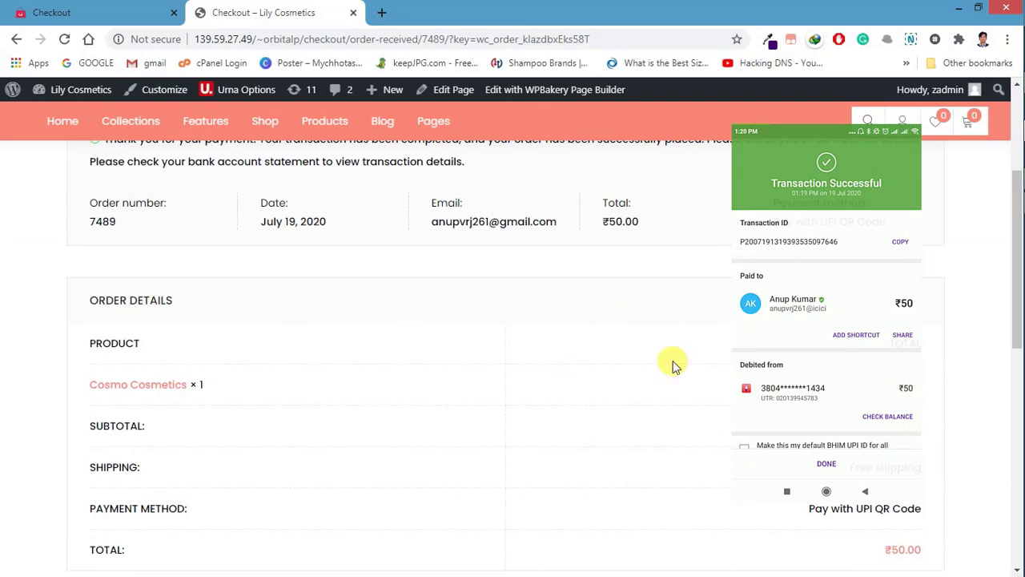
scroll(673, 365, up, 2)
drag(131, 290, 465, 313)
click(464, 309)
scroll(468, 312, down, 1)
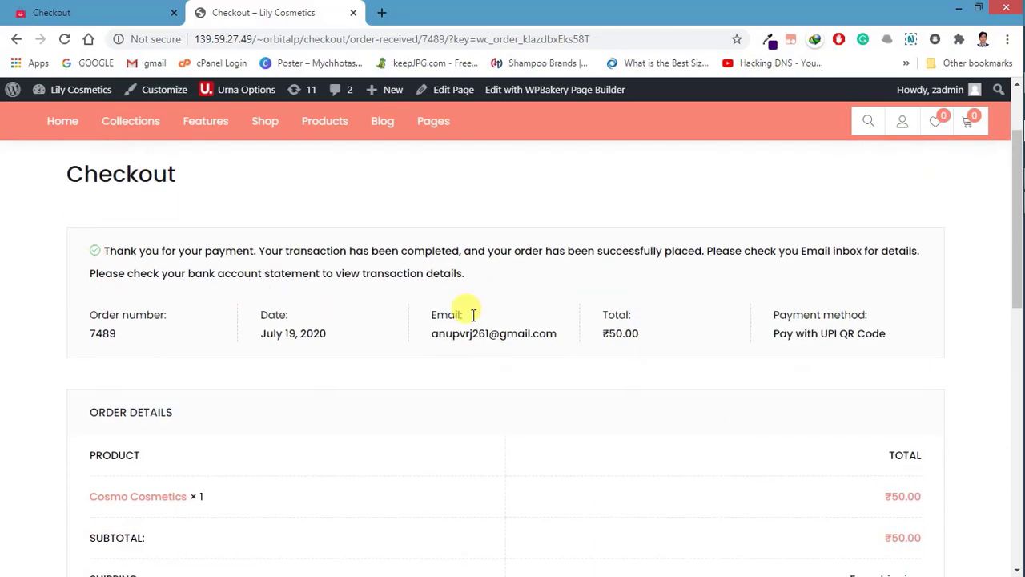
scroll(680, 334, up, 2)
Step: Return to the Dashboard, open WooCommerce > Orders, and open order #7489 (₹50.00, On hold)
mouse_move(80, 96)
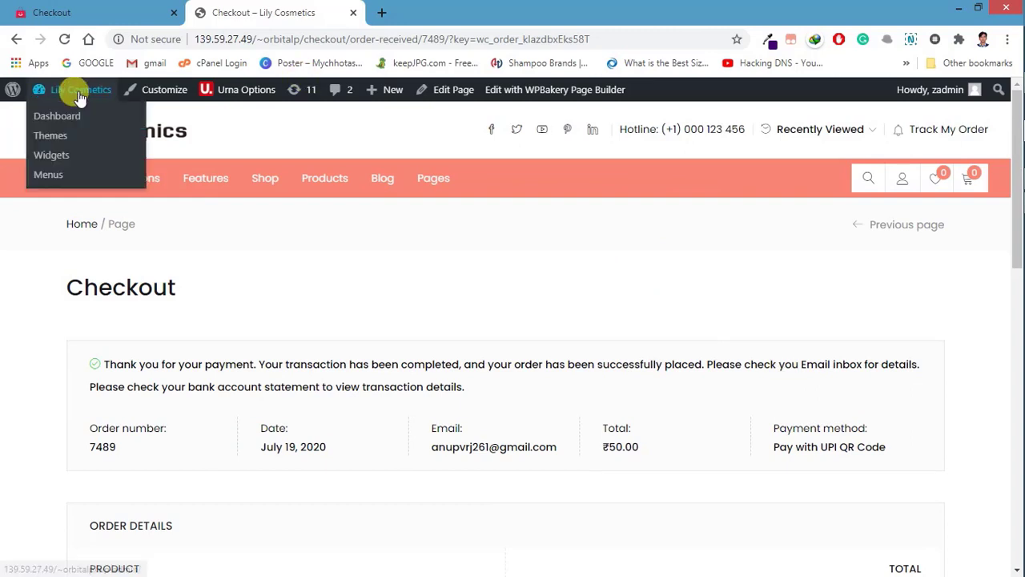
click(71, 115)
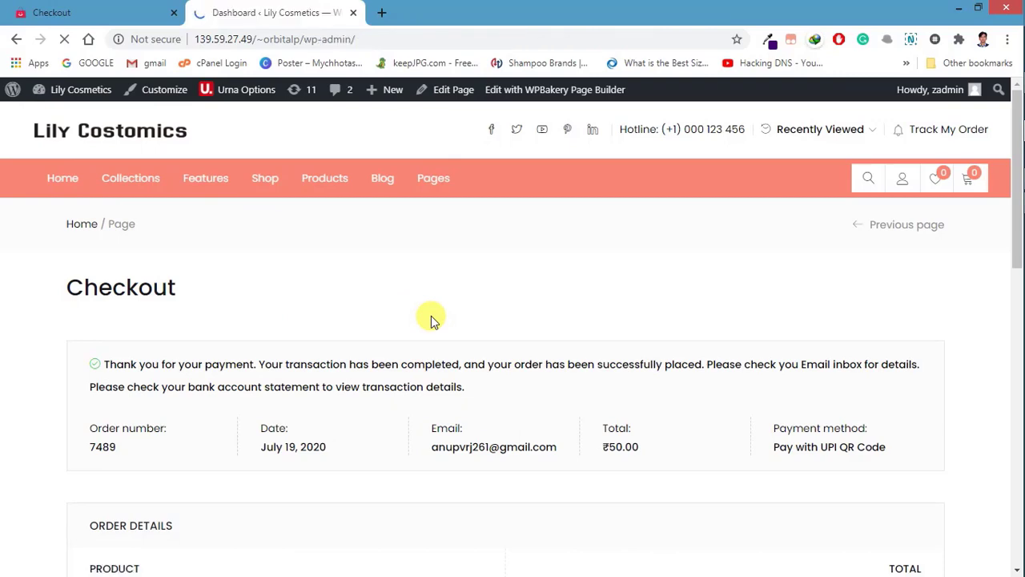
scroll(8, 457, down, 3)
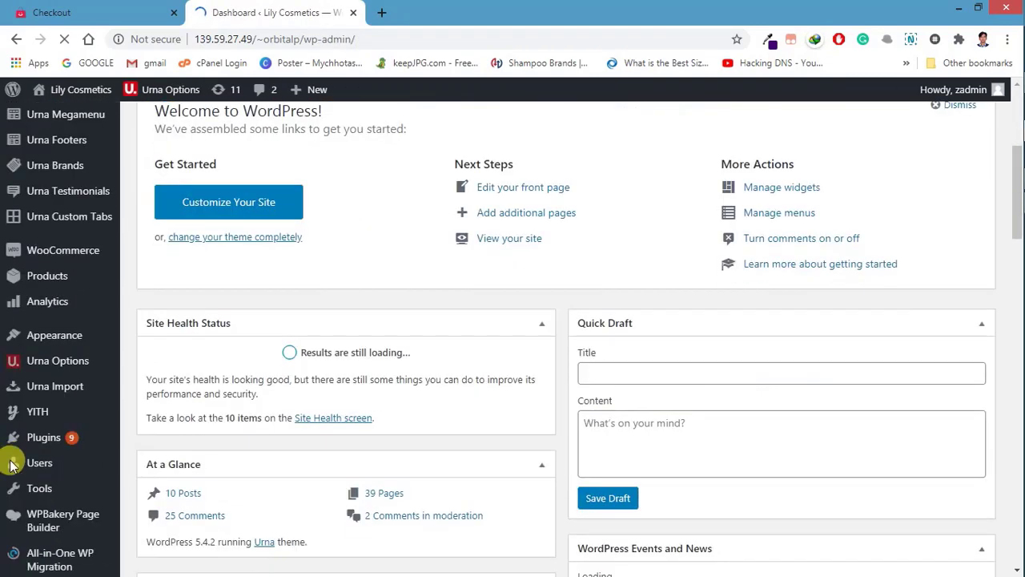
scroll(8, 457, up, 3)
mouse_move(48, 475)
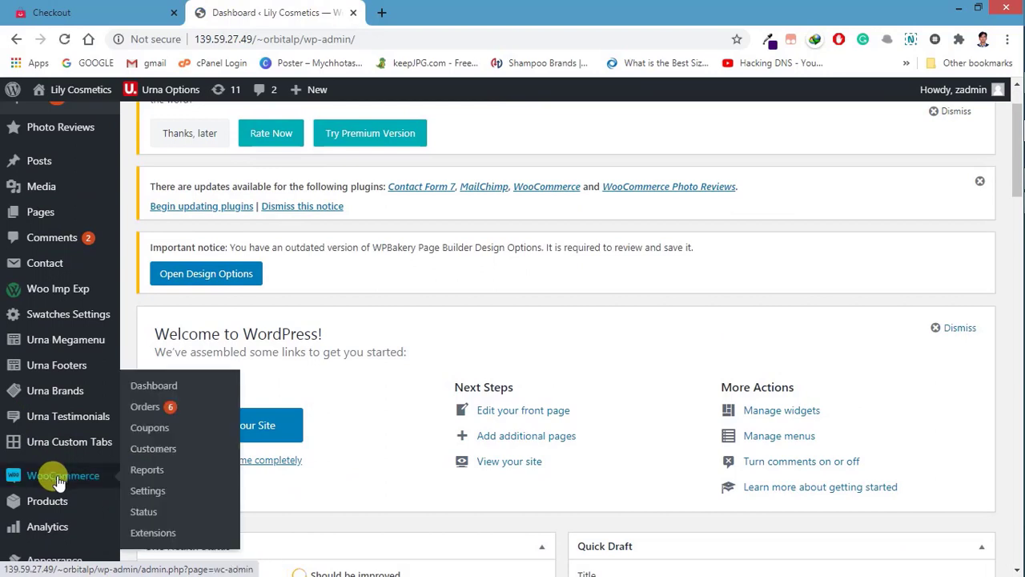
click(152, 405)
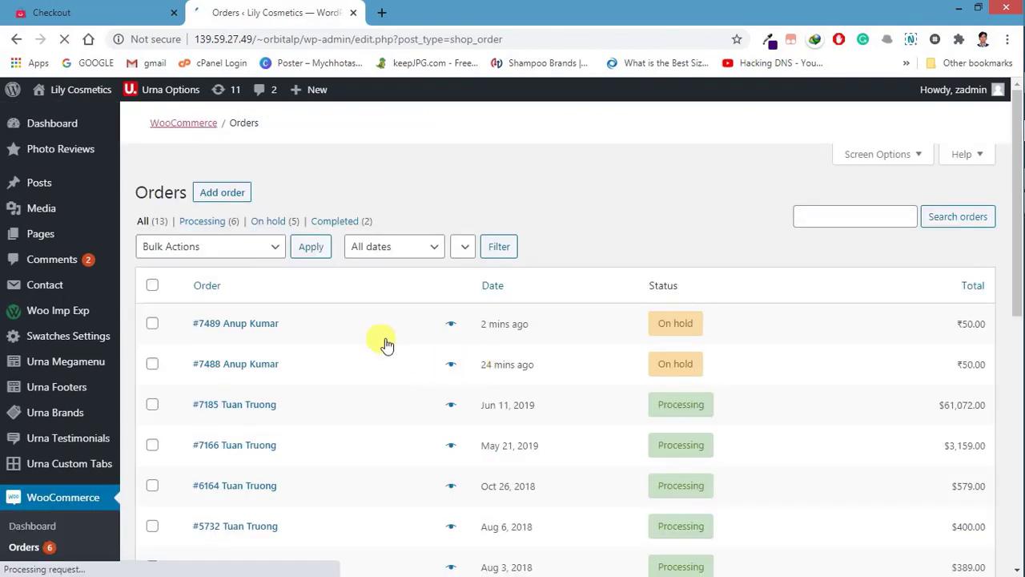
scroll(491, 342, down, 5)
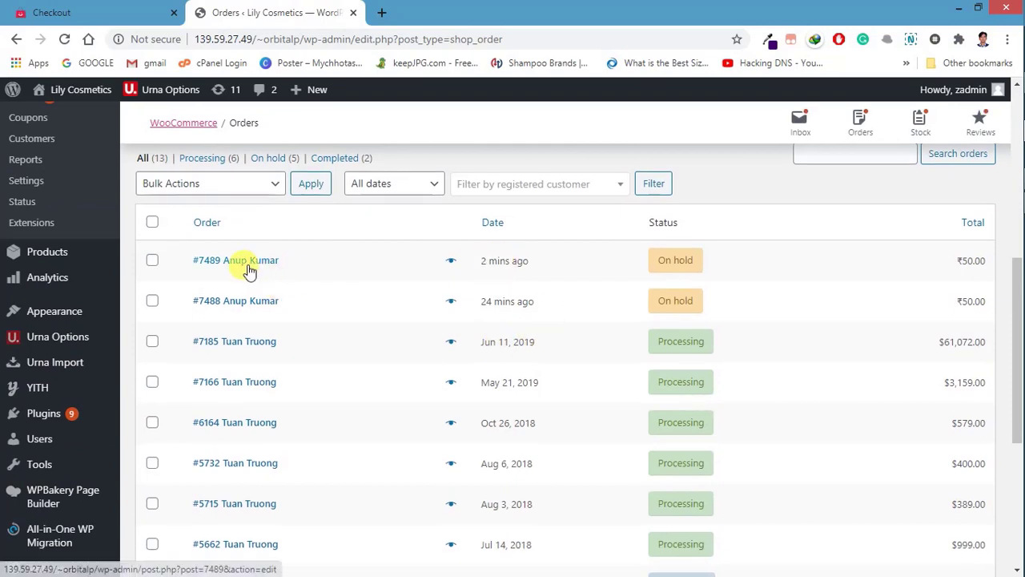
click(254, 264)
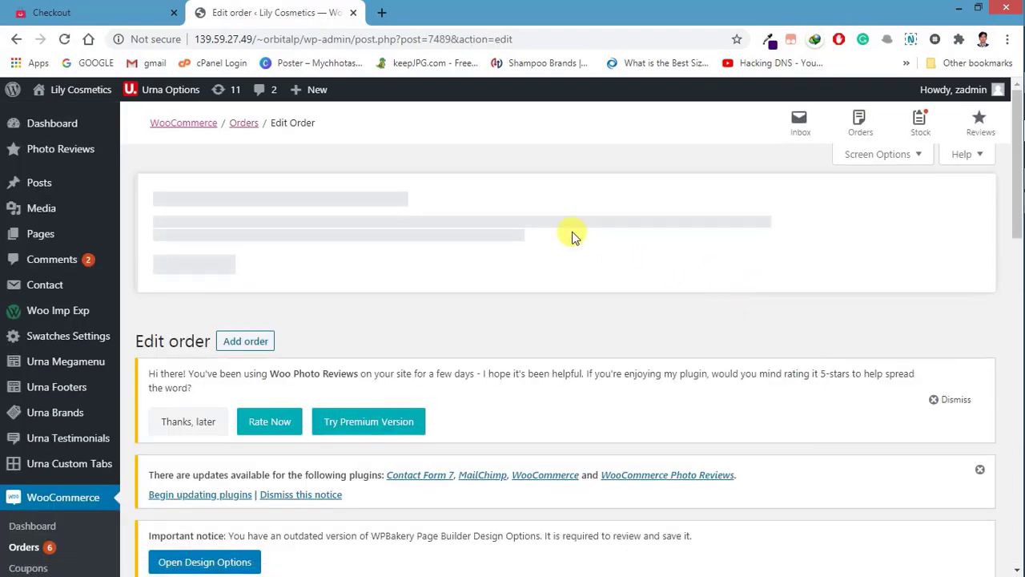
Step: Scroll down to the order's payment note and highlight the UPI ID it records
scroll(441, 260, down, 7)
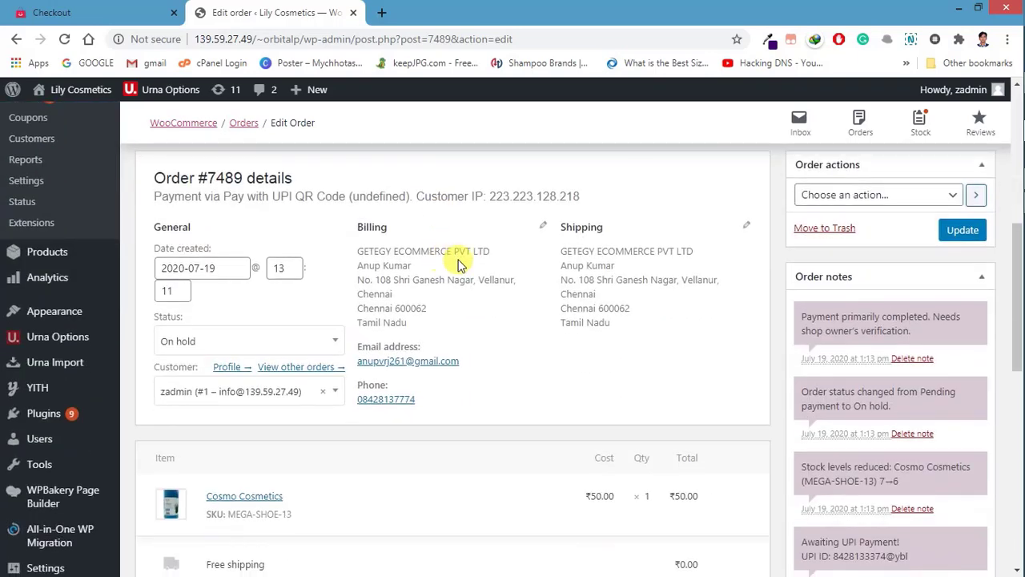
scroll(788, 314, down, 3)
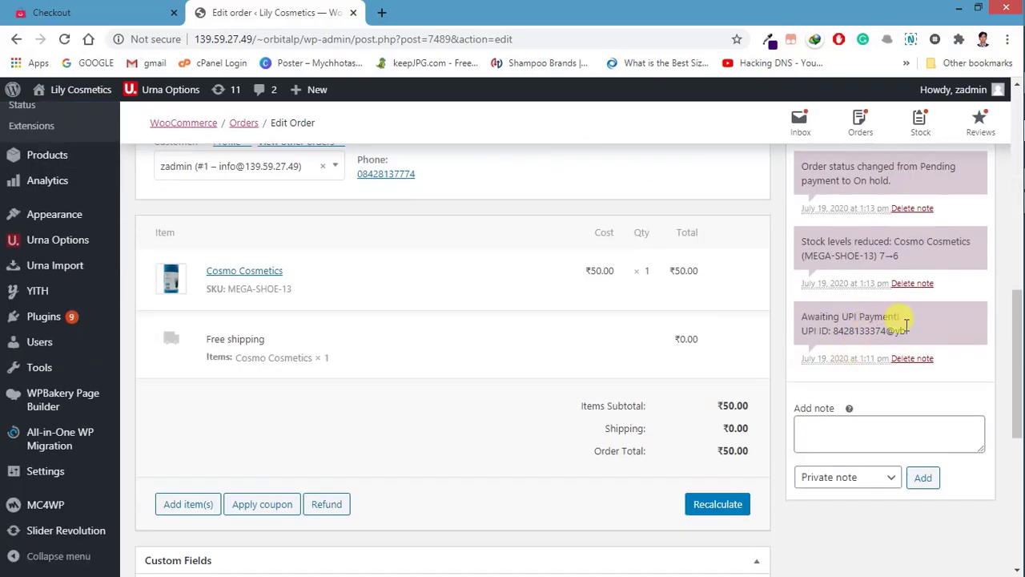
mouse_move(907, 331)
mouse_down()
mouse_move(821, 330)
mouse_move(907, 331)
mouse_up()
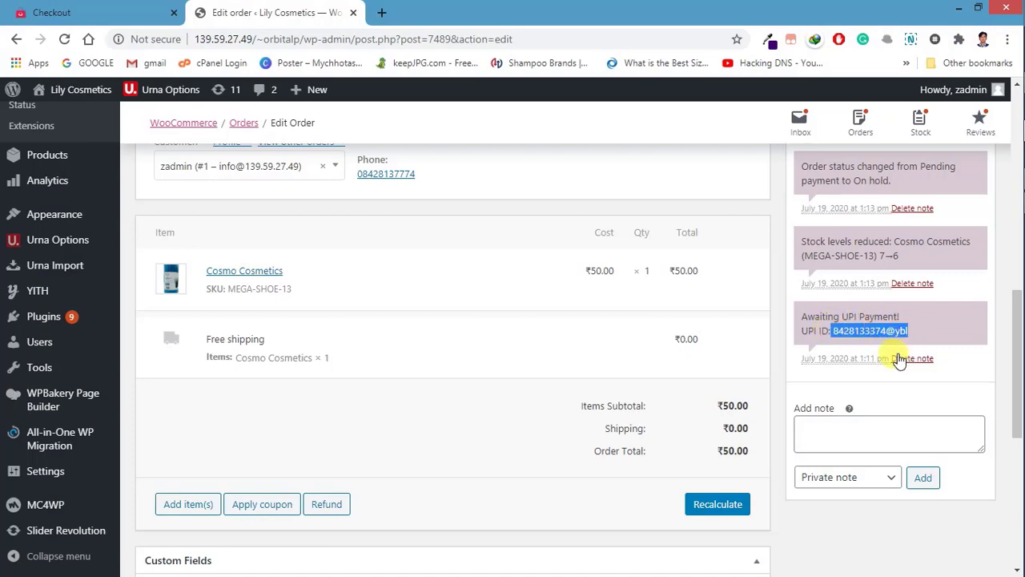
scroll(324, 366, up, 3)
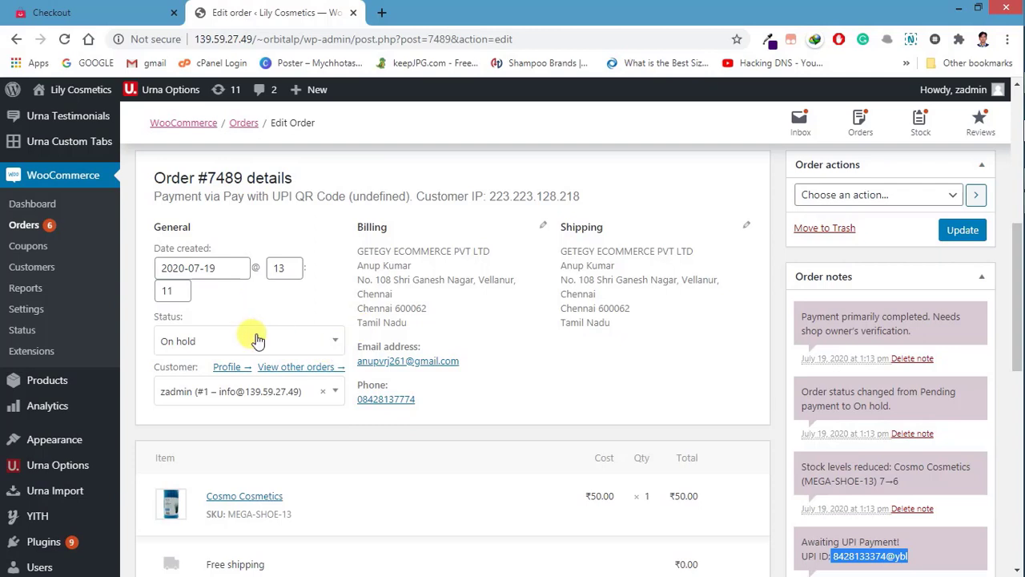
Step: Switch the Status dropdown from On hold to Processing and Update the order
click(208, 352)
click(206, 351)
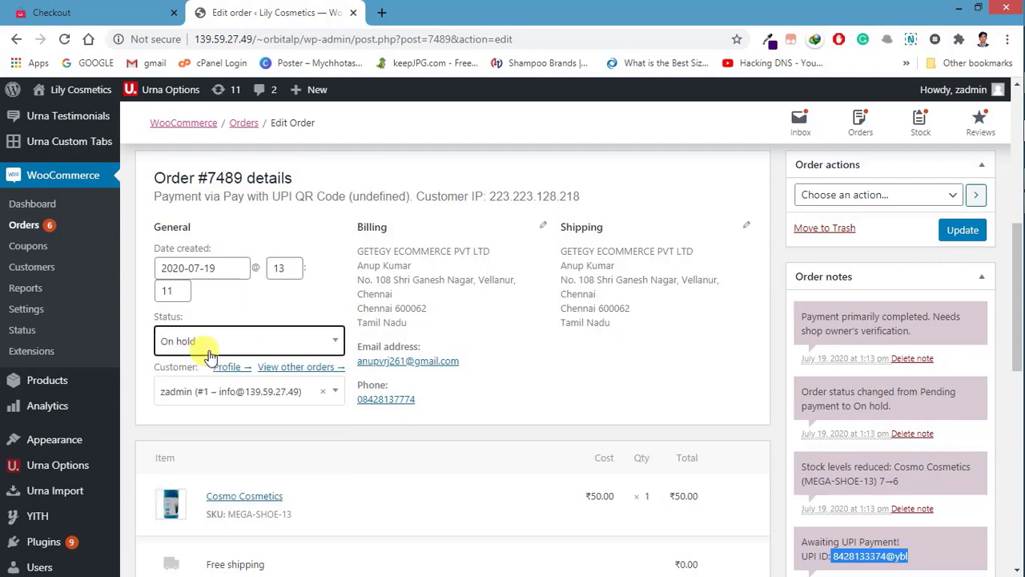
click(206, 353)
click(206, 392)
click(958, 230)
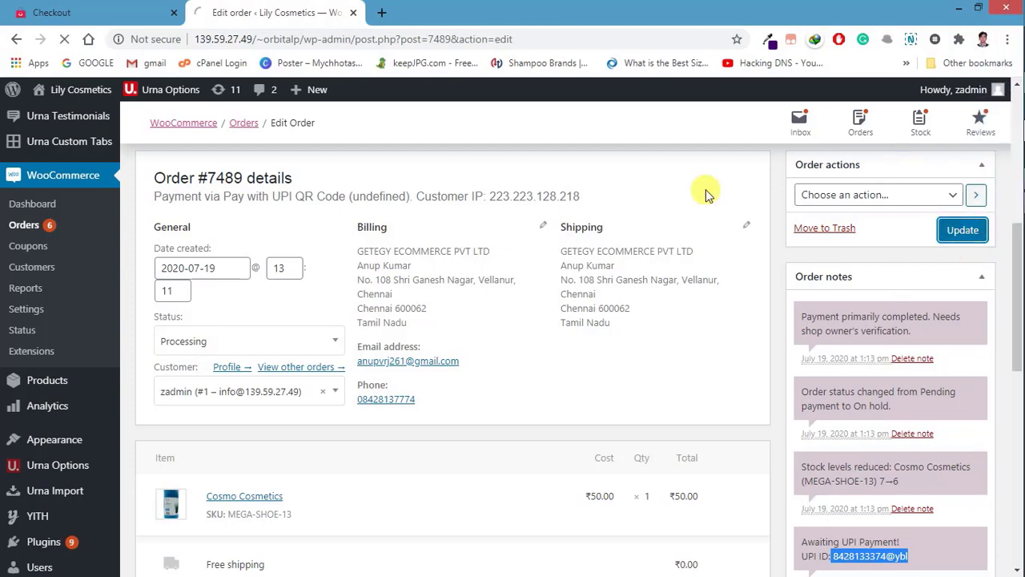